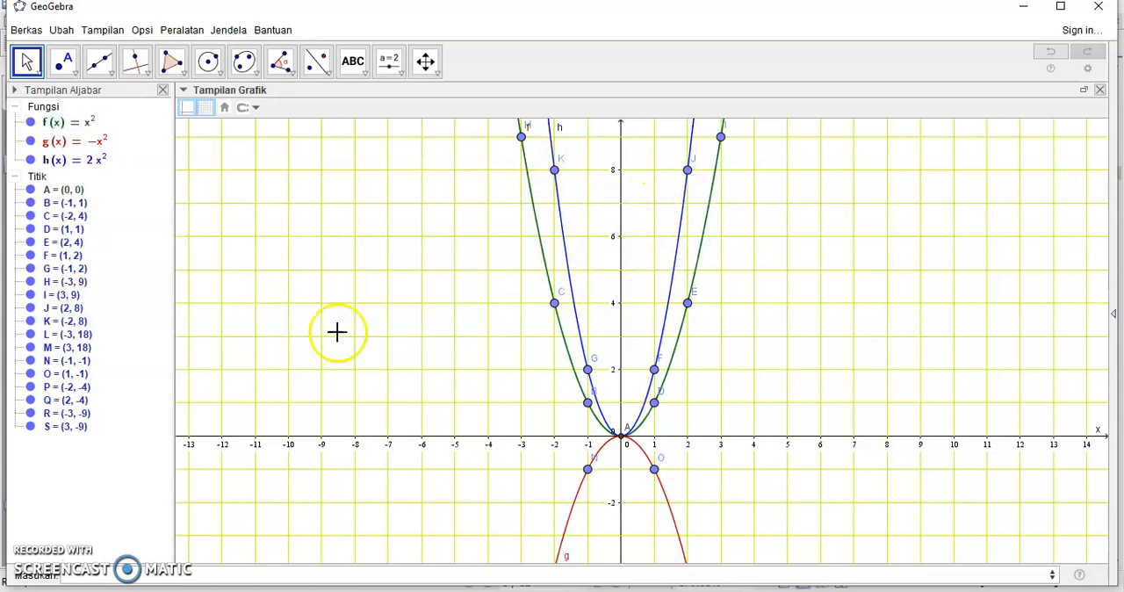
Step: Check the Kegiatan 1 conclusion questions in the PDF, and plot k(x) = -2x^2 in GeoGebra
key(alt+Tab)
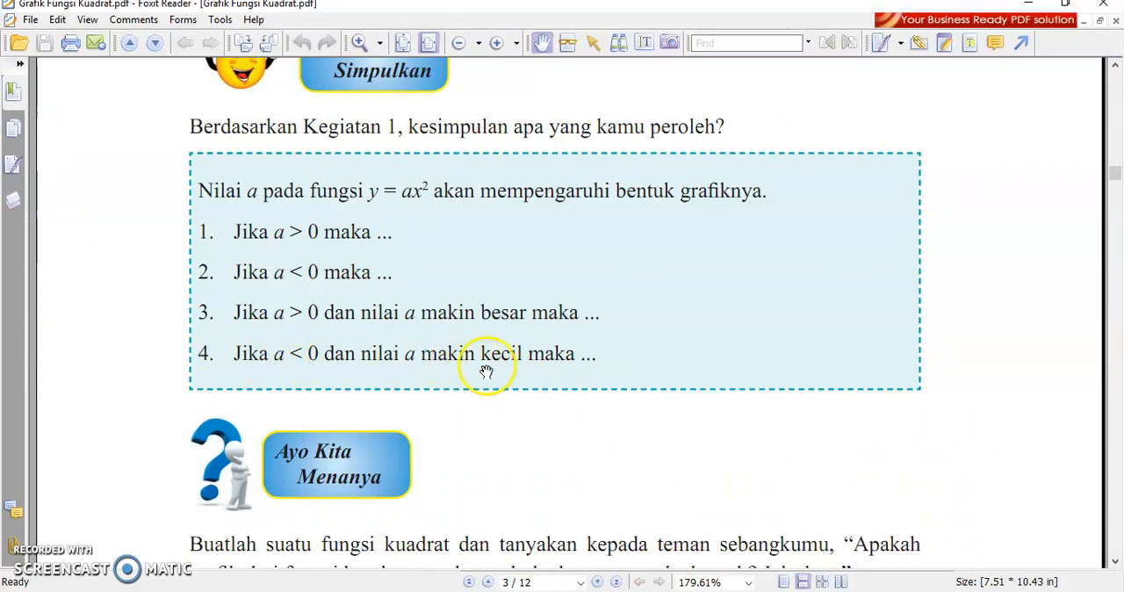
key(alt+Tab)
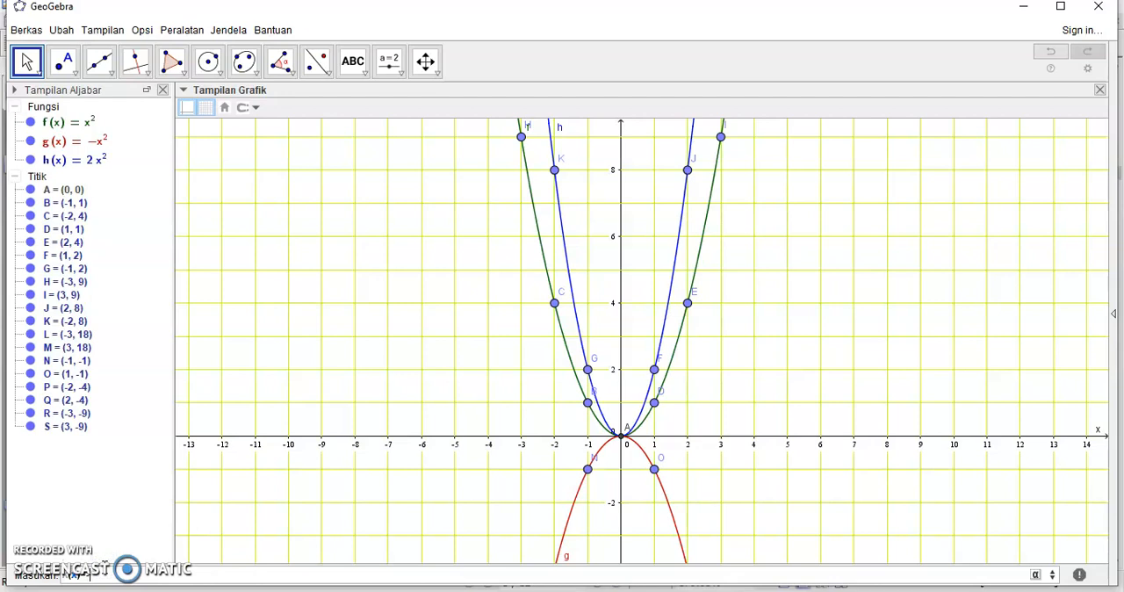
text(x)
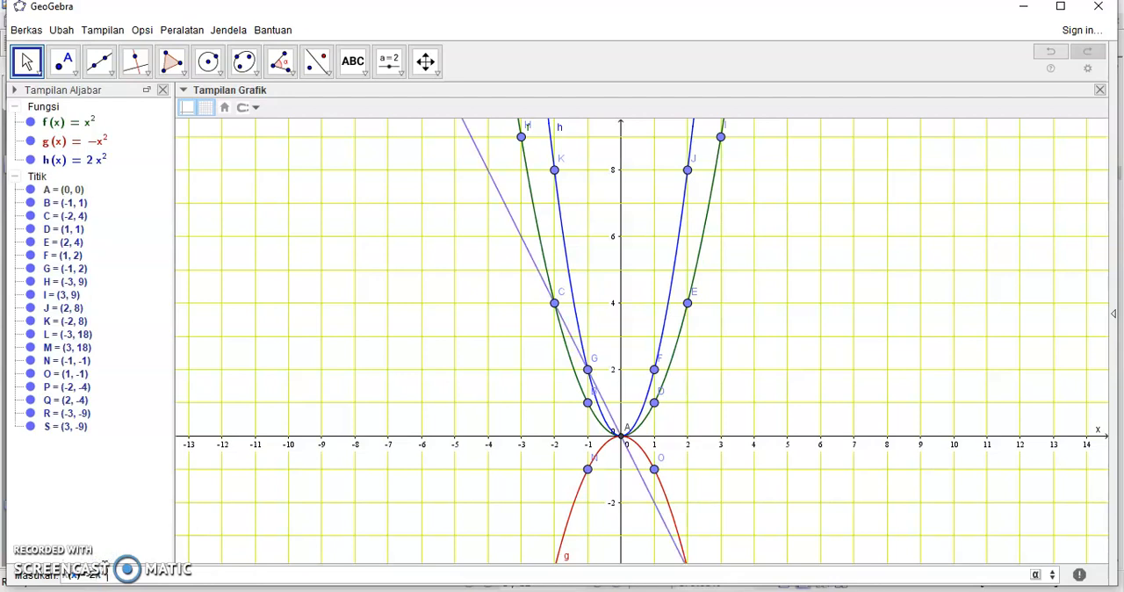
text(^2)
key(Return)
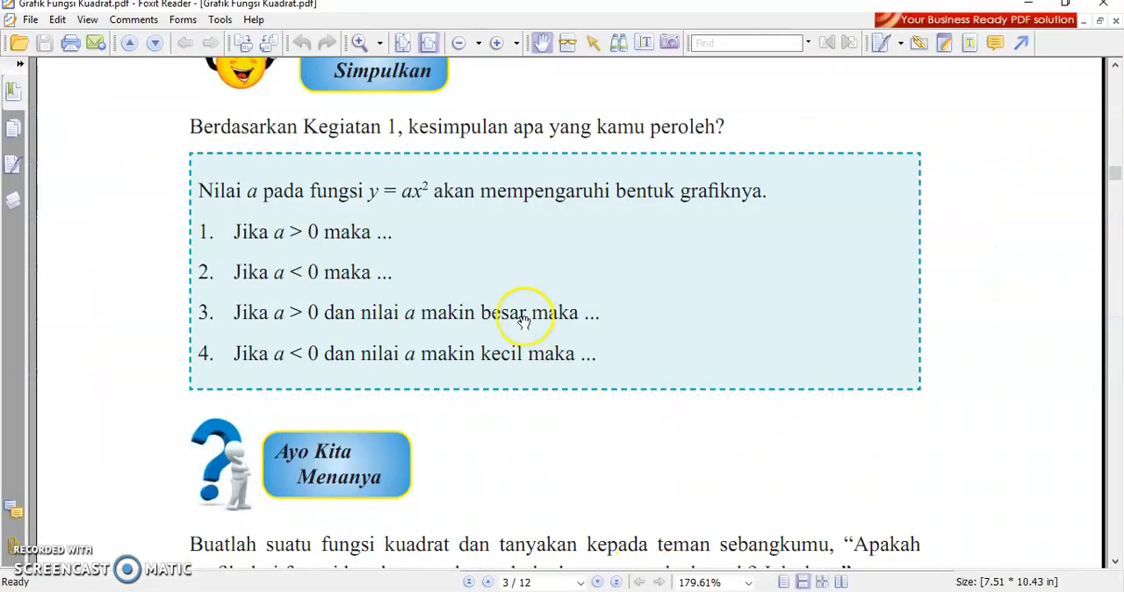
Step: Read the Kegiatan 2 section in Foxit Reader down to the tables for y = x² + 1 and y = x² − 1
scroll(522, 316, down, 5)
scroll(549, 333, down, 5)
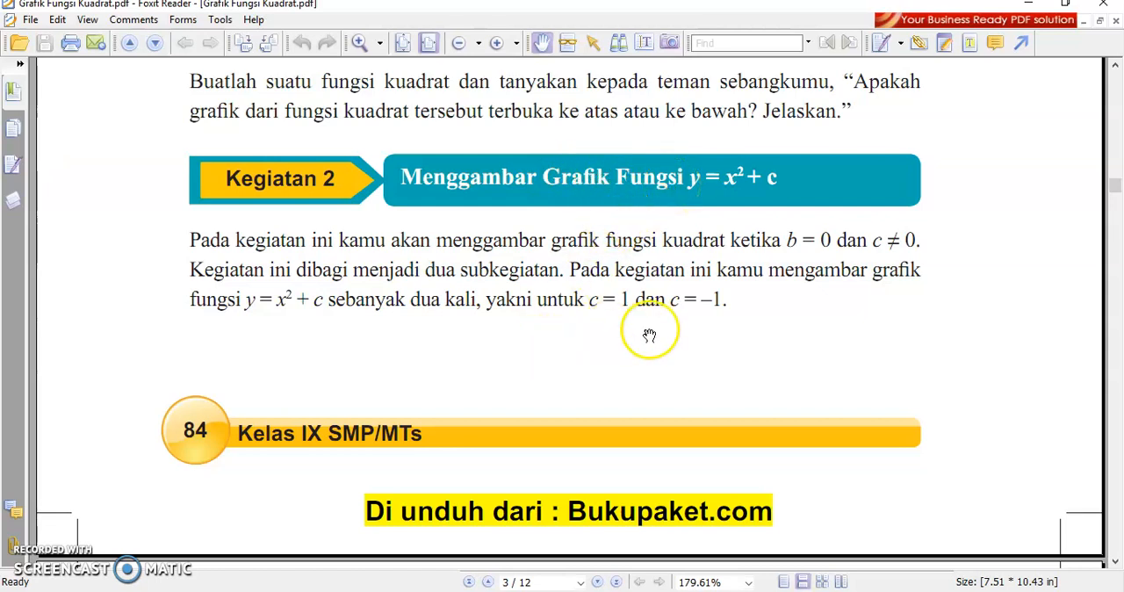
scroll(650, 291, down, 1)
scroll(650, 290, down, 10)
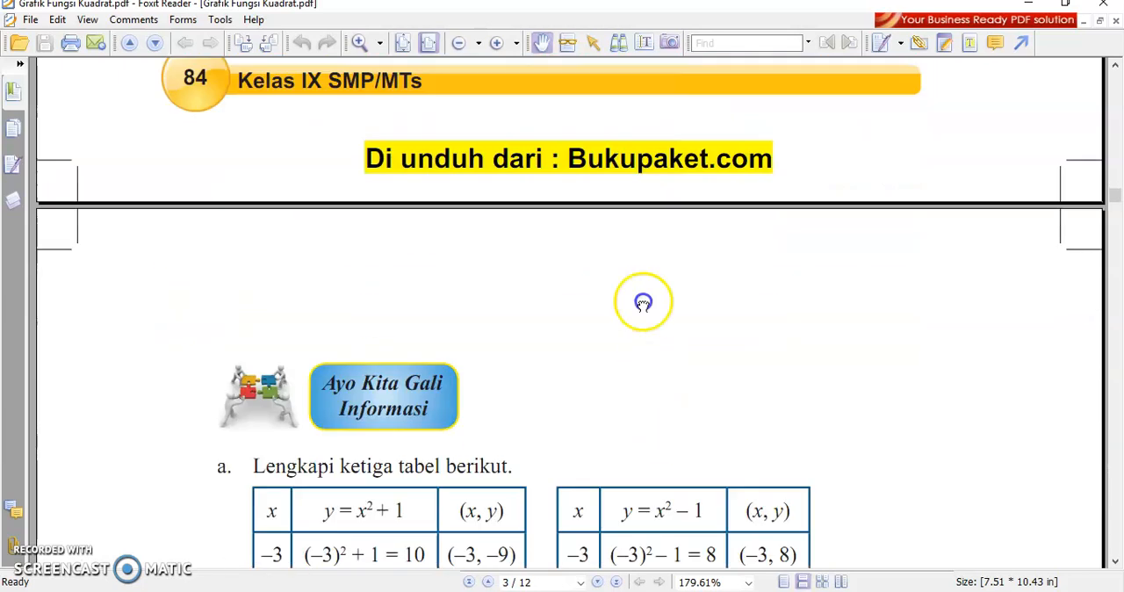
scroll(681, 494, down, 7)
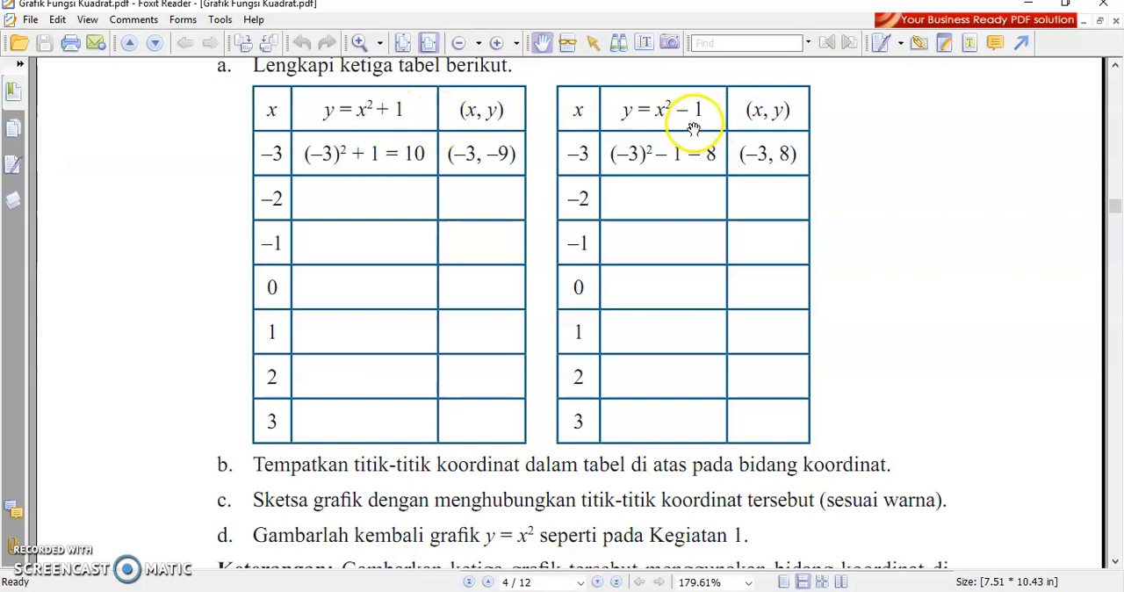
Step: Switch to GeoGebra and open a new empty window for the Kegiatan 2 graphs
key(alt+Tab)
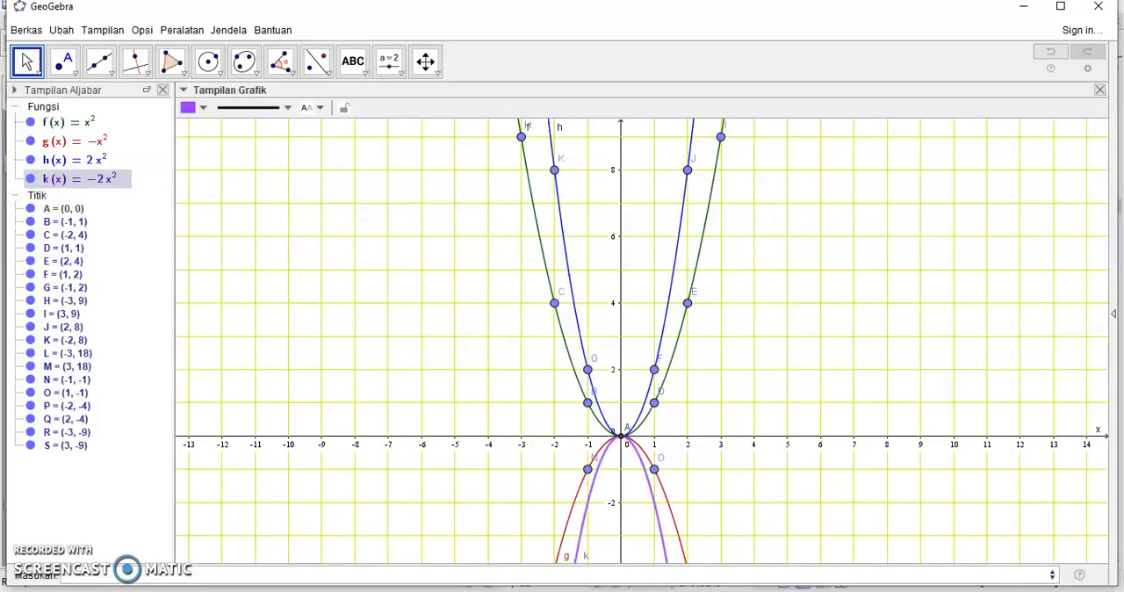
click(28, 30)
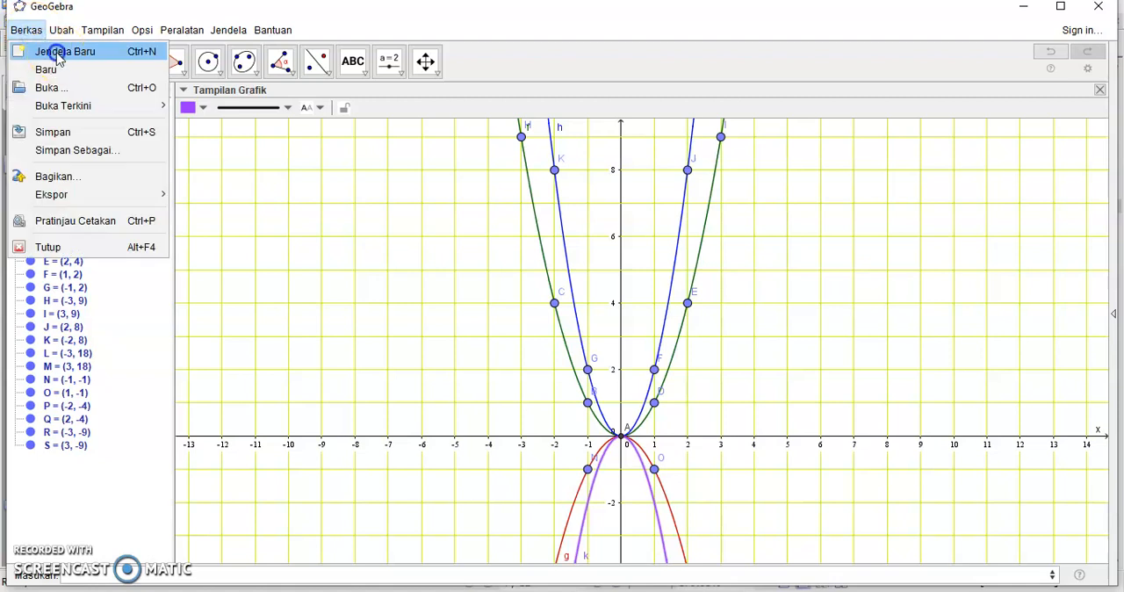
click(58, 54)
Step: Show the grid in the new window's graphics view, with the axes numbered in steps of 1
drag(786, 213, 750, 366)
right_click(743, 351)
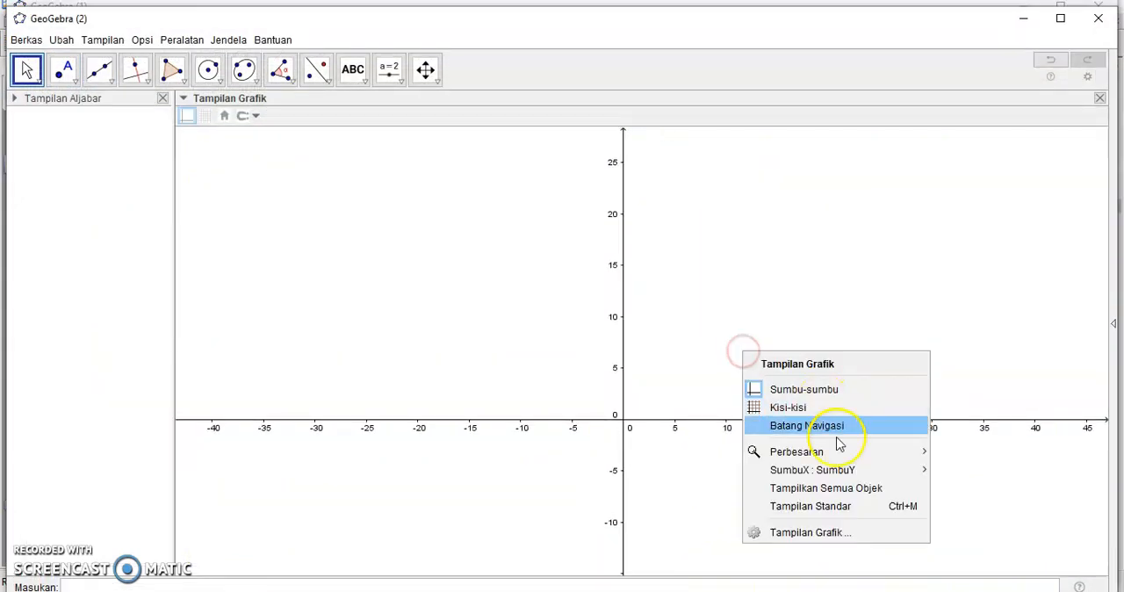
mouse_move(841, 452)
click(965, 327)
drag(392, 436, 801, 255)
scroll(763, 308, down, 2)
scroll(764, 309, up, 3)
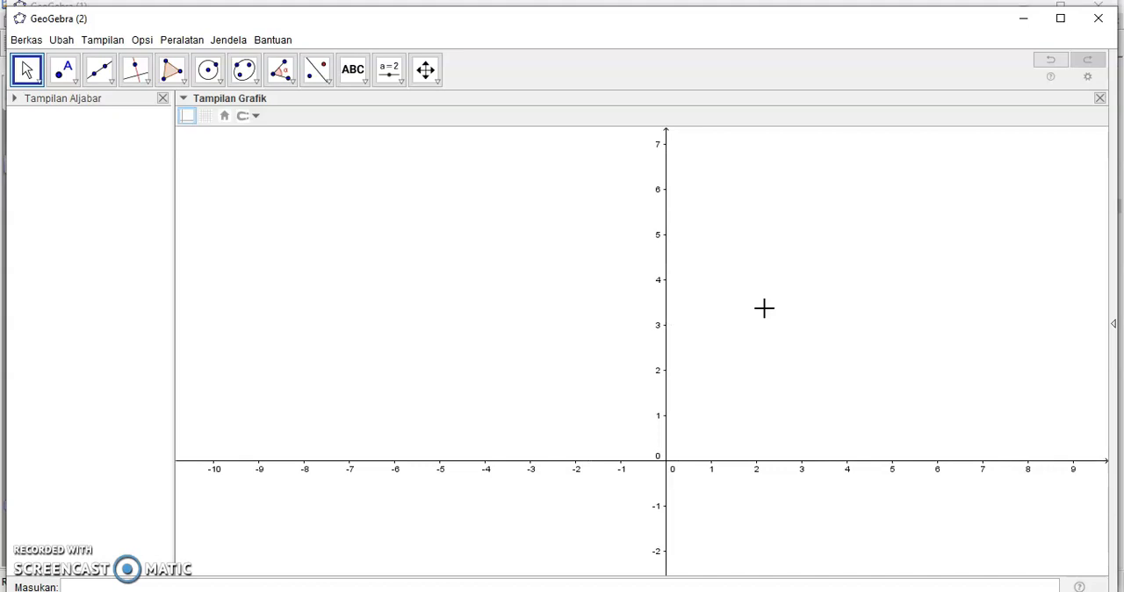
scroll(764, 308, down, 2)
scroll(764, 308, up, 3)
scroll(764, 308, up, 3)
scroll(763, 309, down, 2)
scroll(764, 309, up, 5)
scroll(763, 308, down, 10)
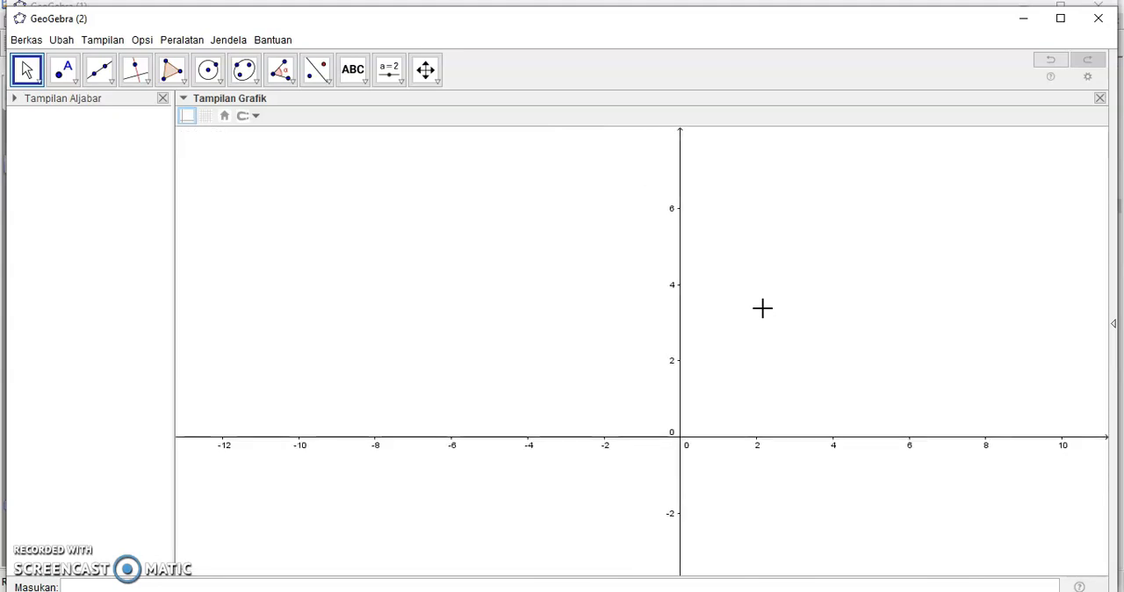
scroll(763, 308, up, 2)
scroll(763, 308, down, 1)
scroll(763, 309, up, 1)
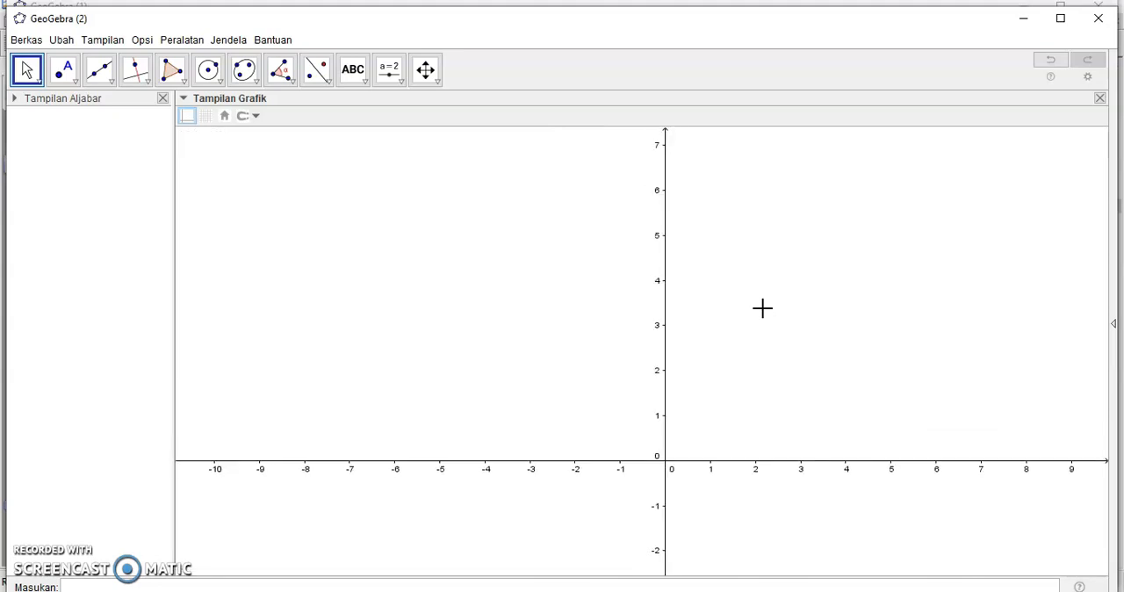
right_click(762, 309)
mouse_move(826, 410)
click(205, 115)
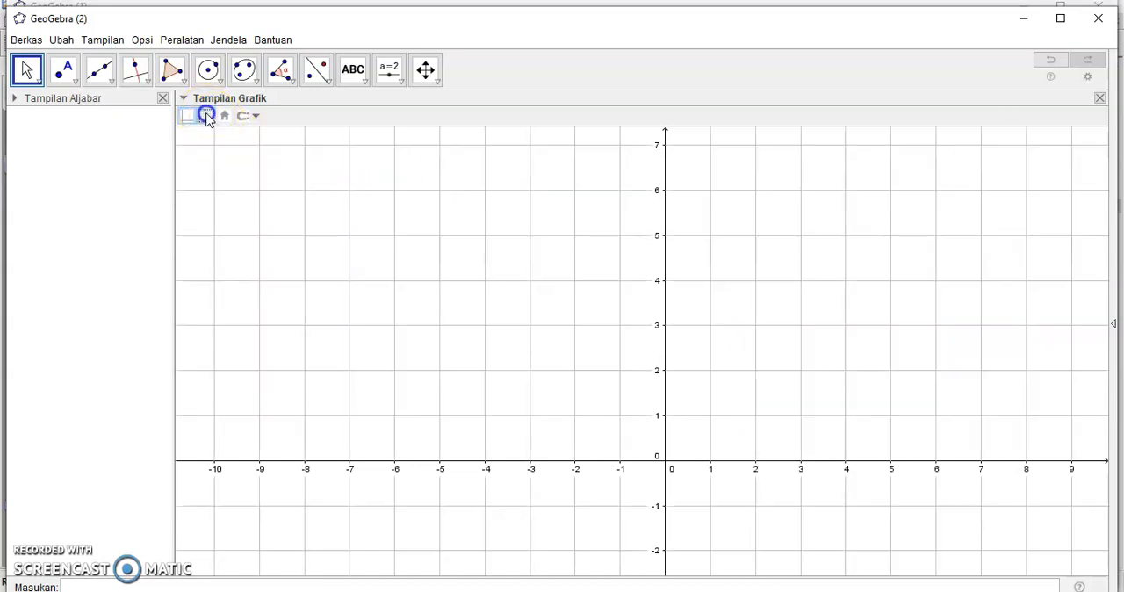
Step: Plot the function f(x) = x^2+1 on the empty coordinate grid
drag(806, 366, 750, 293)
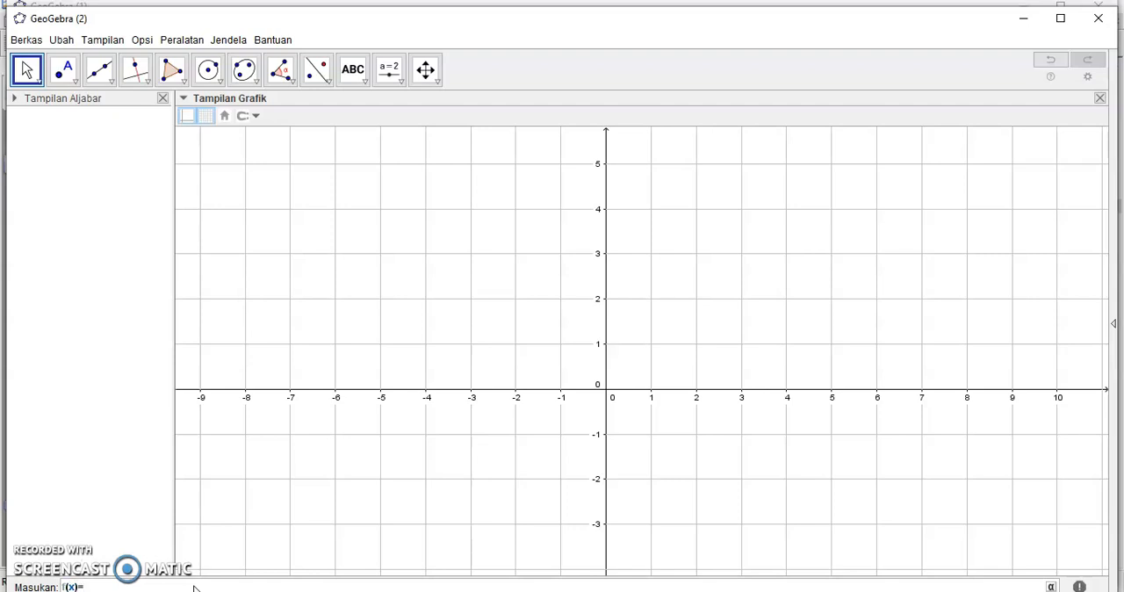
key(Return)
text(^2+1)
key(Return)
Step: Plot the function g(x) = x^2-1 on the same grid as f(x)
click(211, 585)
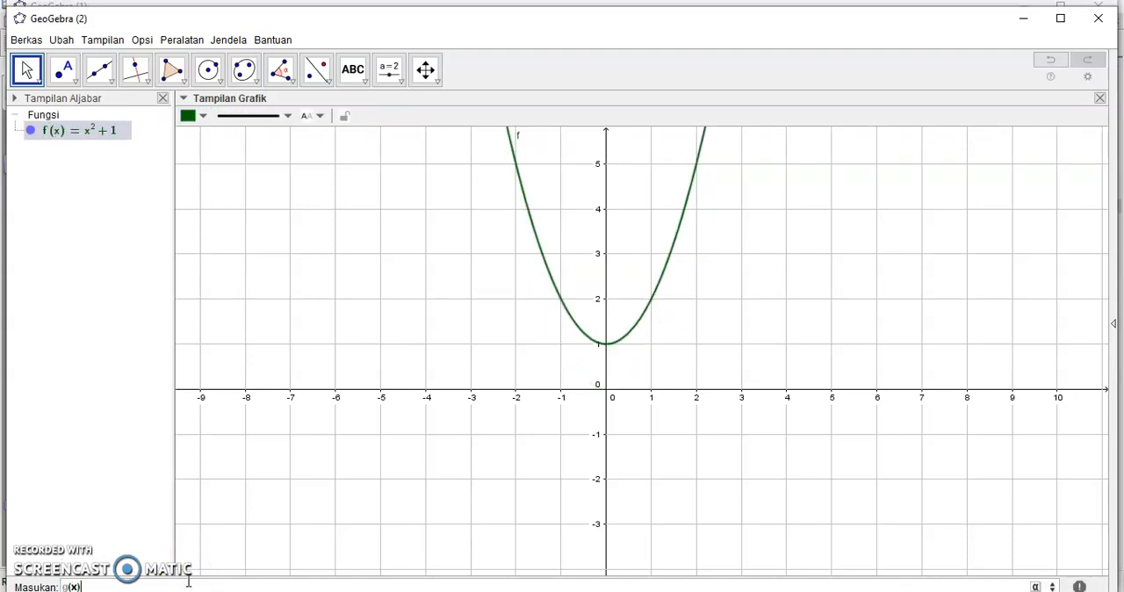
text(g(x)=x^2-1)
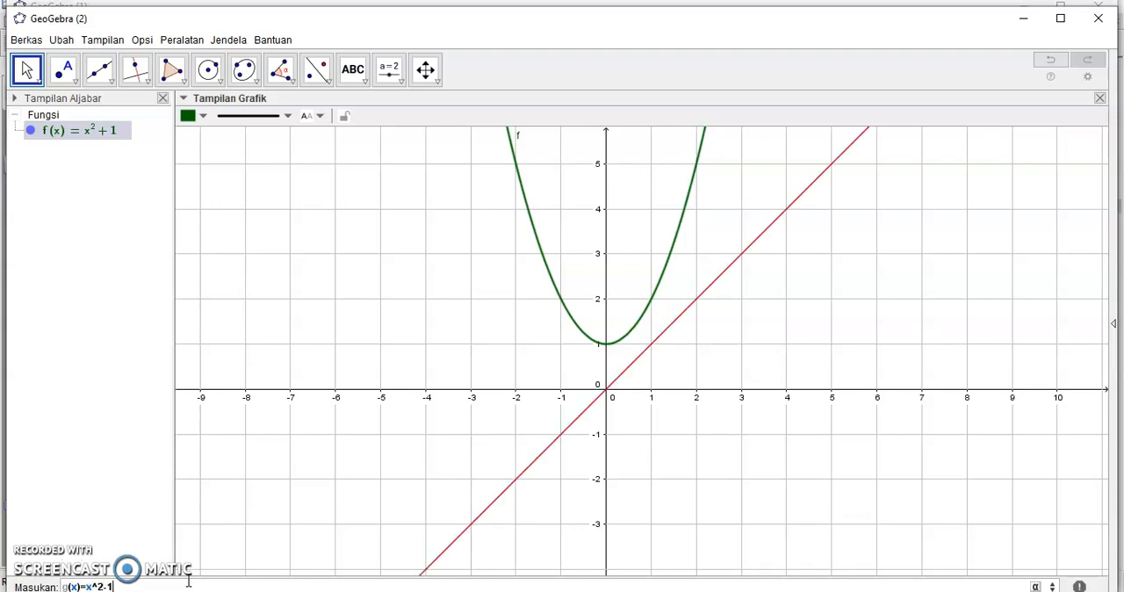
key(Return)
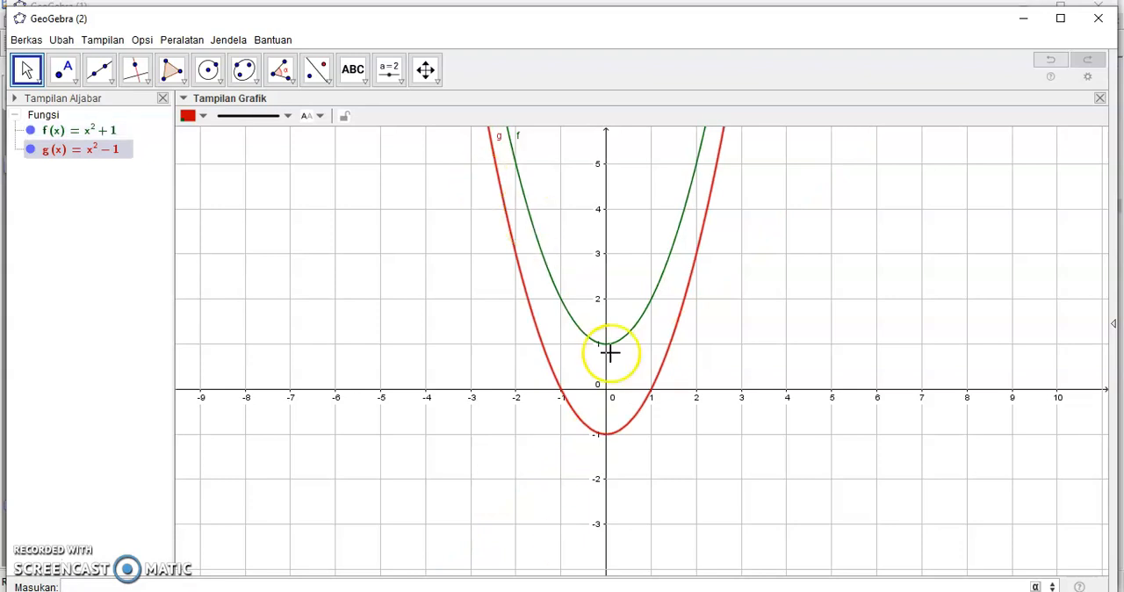
Step: Read the remaining Kegiatan 2 tasks and Ayo Kita Amati questions in Foxit Reader, checking them against the f and g graphs in GeoGebra (2)
click(673, 590)
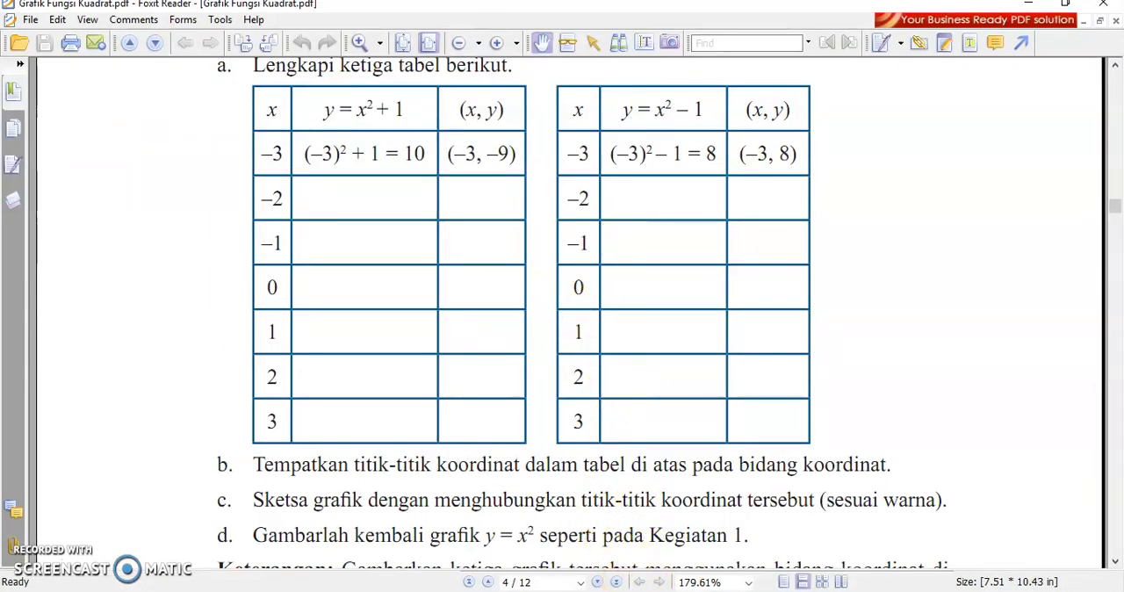
click(622, 590)
click(594, 590)
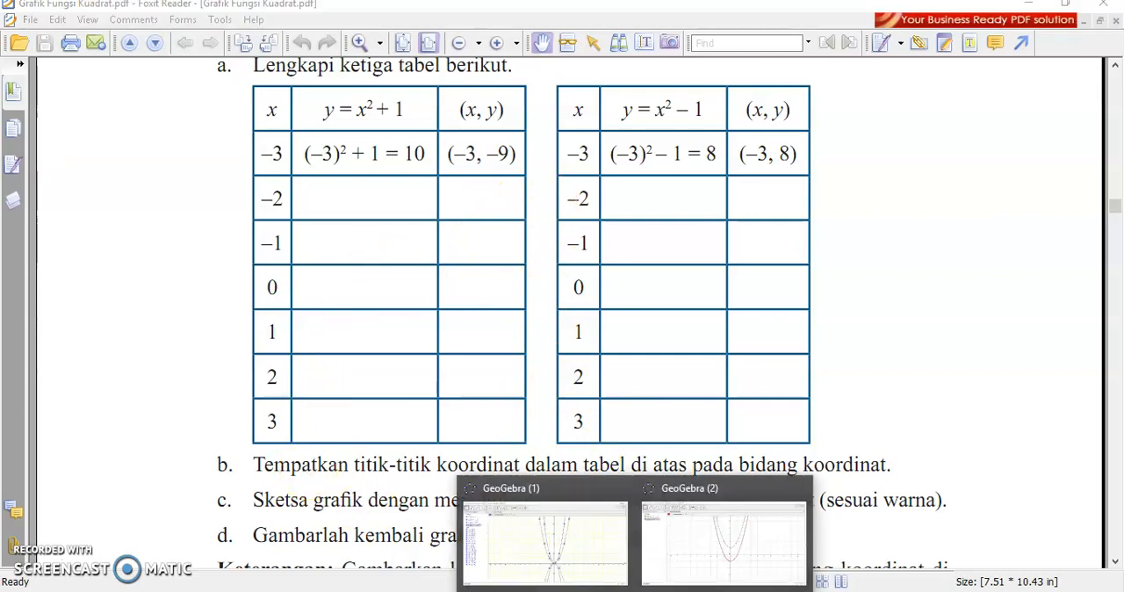
click(711, 555)
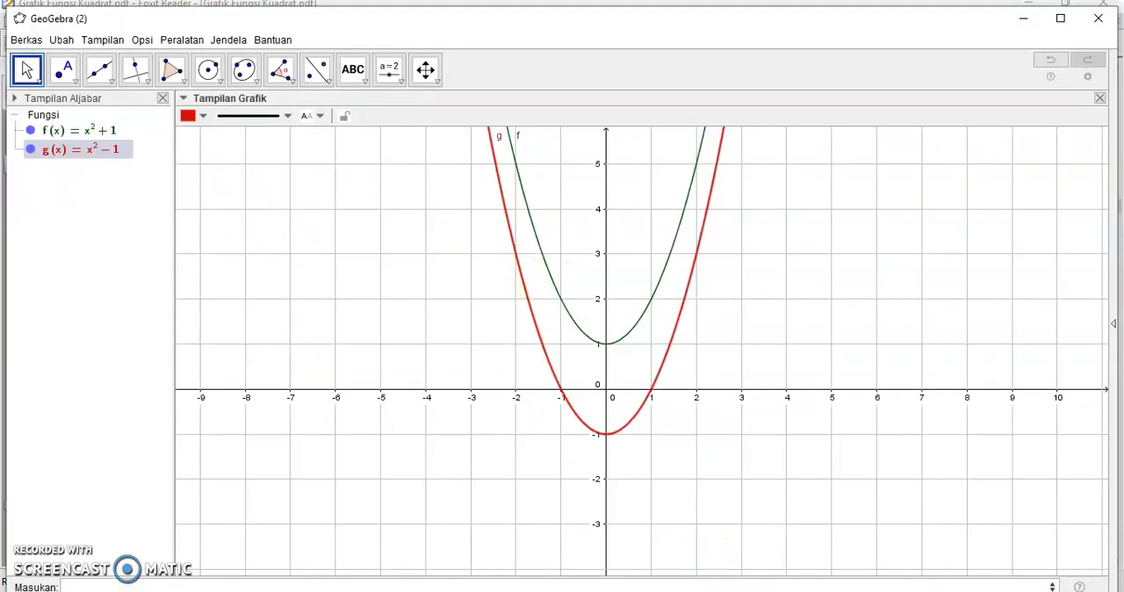
click(672, 590)
scroll(580, 359, down, 15)
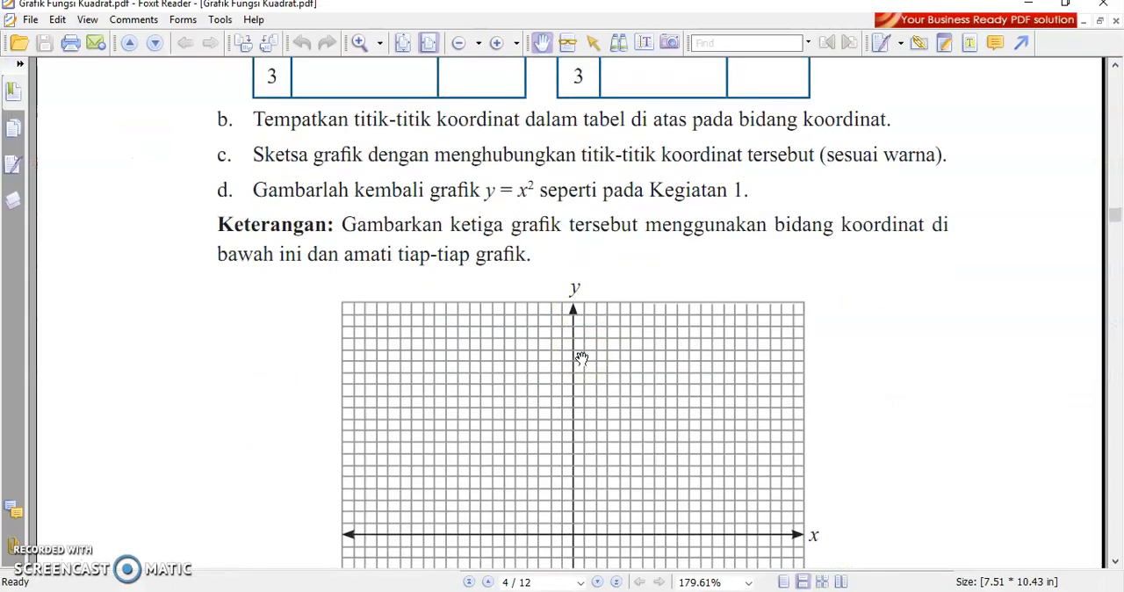
scroll(583, 362, down, 3)
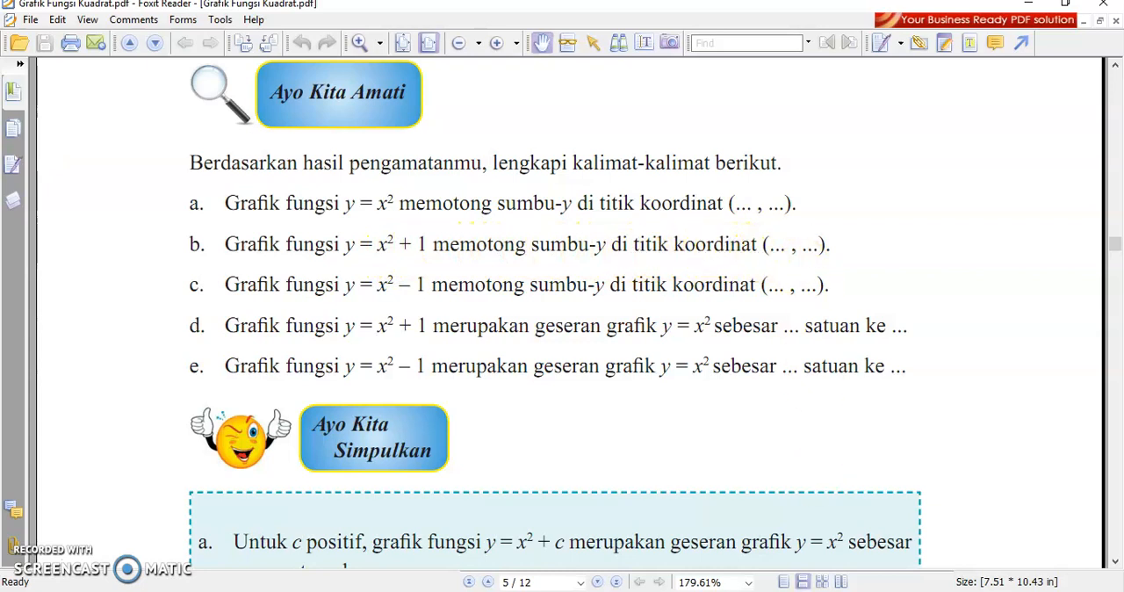
mouse_move(658, 573)
click(702, 536)
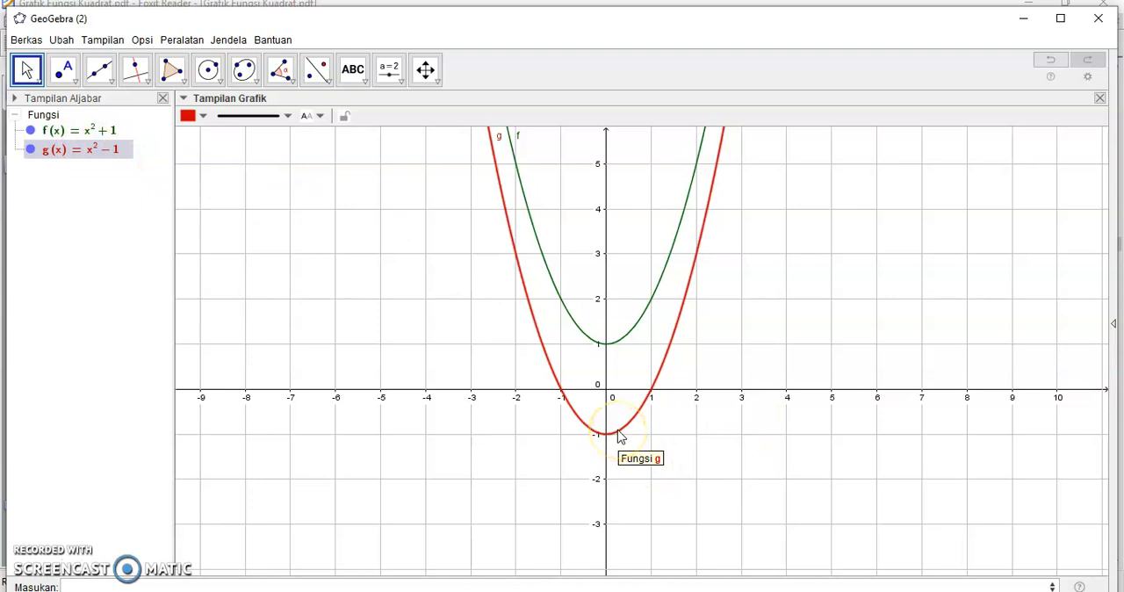
key(alt+Tab)
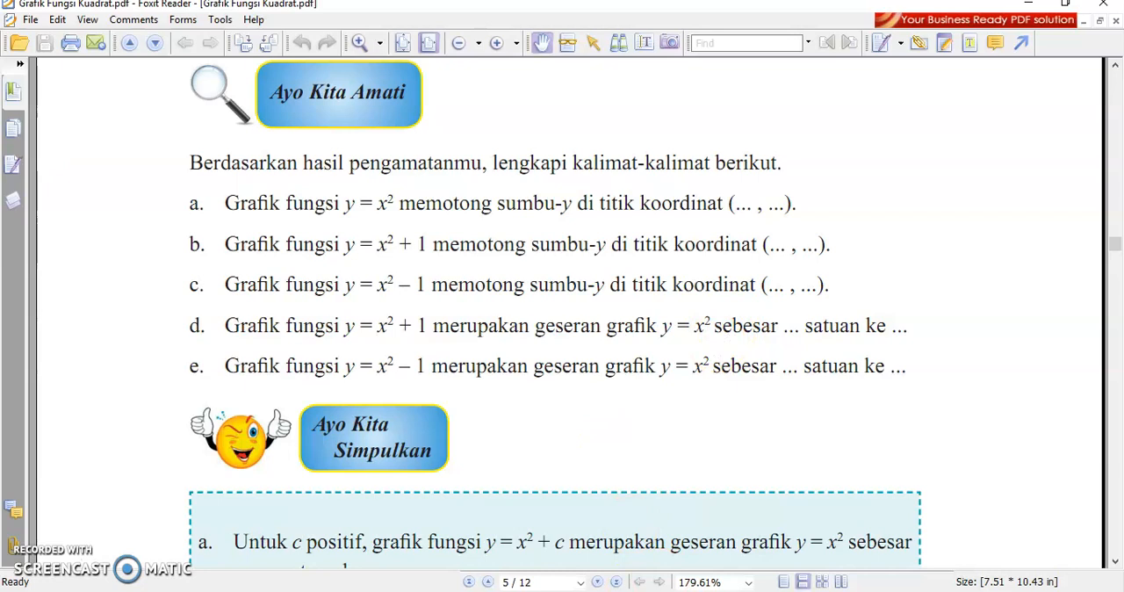
Step: In GeoGebra (2), plot h(x) = x^2 and compare its vertex with those of the f and g parabolas
click(721, 551)
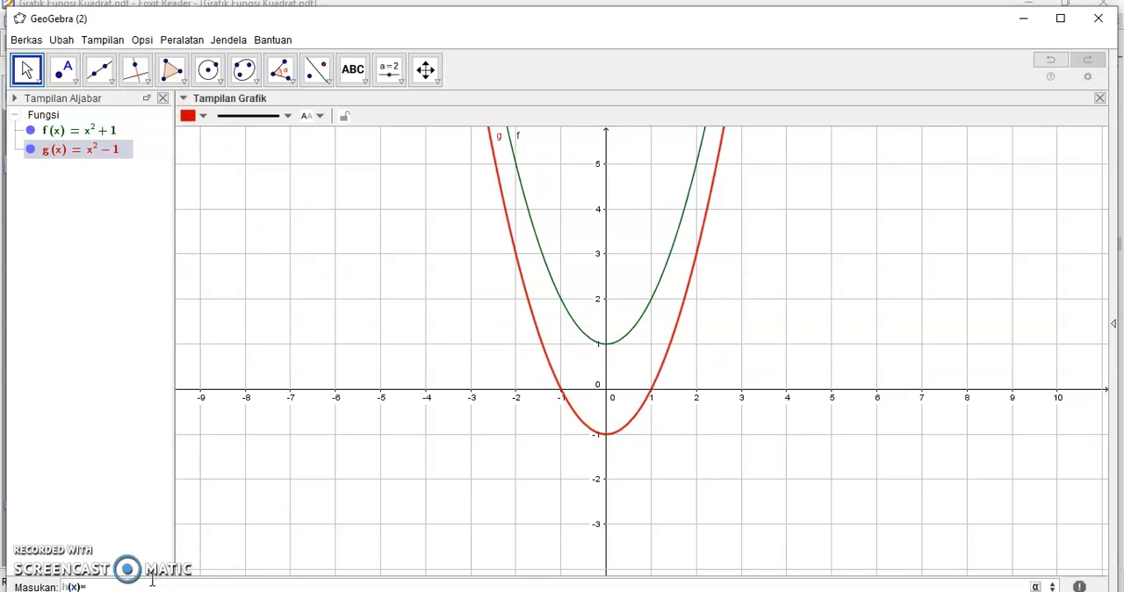
text(^2)
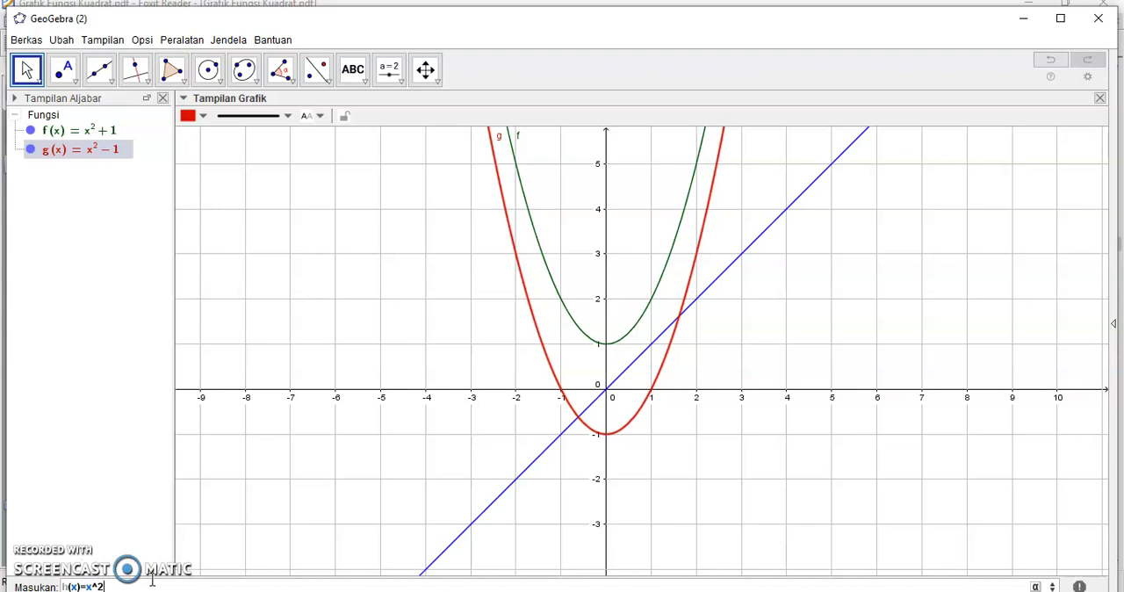
key(Return)
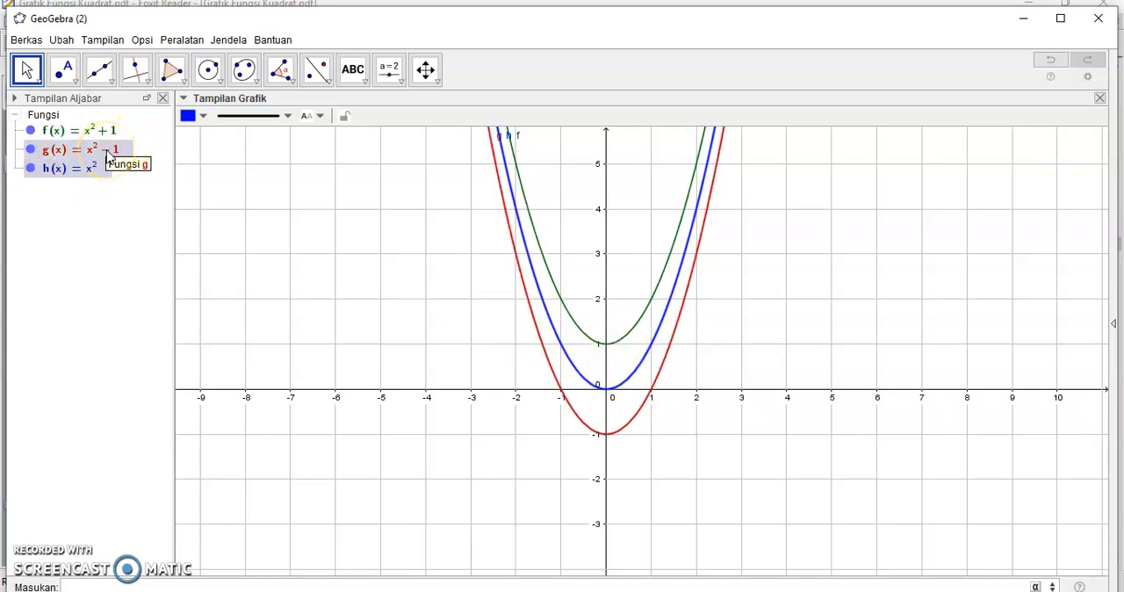
click(631, 384)
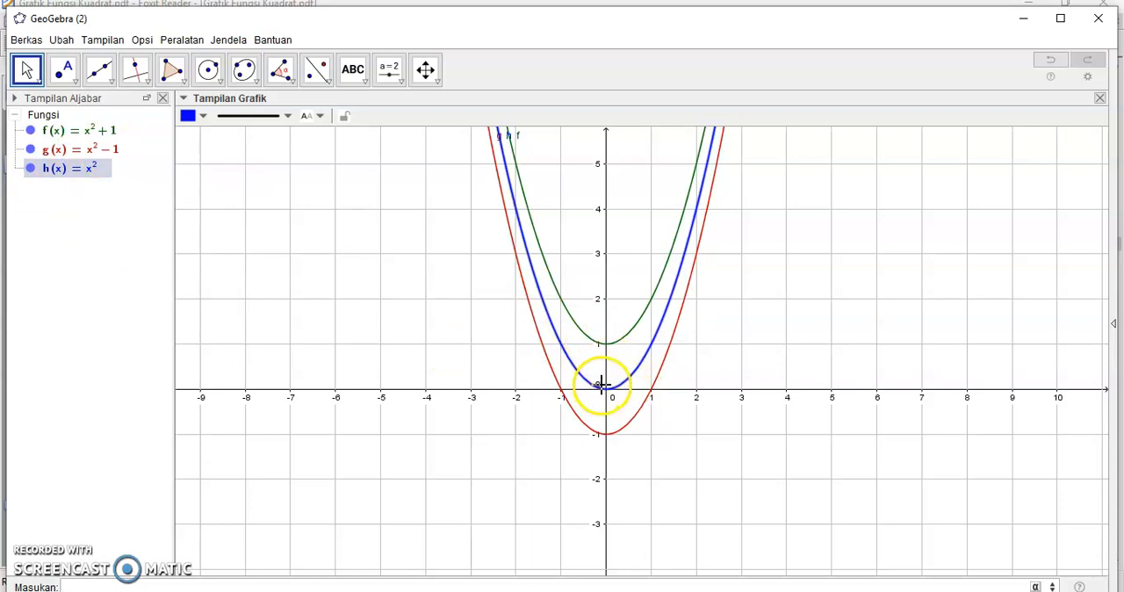
click(613, 441)
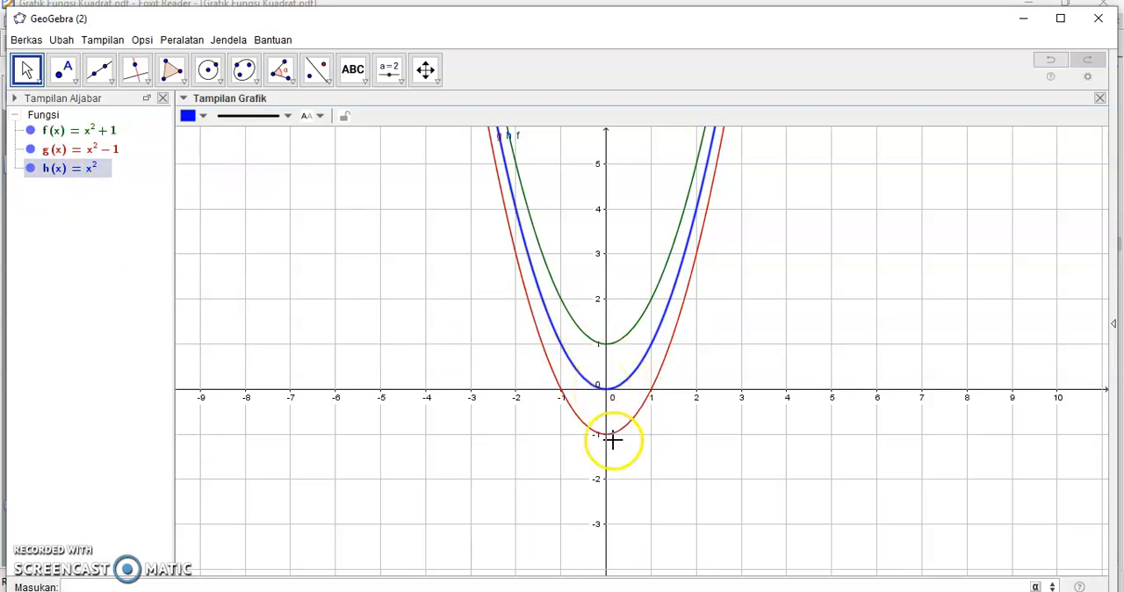
Step: In Foxit Reader, read the Ayo Kita Simpulkan statements about y = x² + c and continue to the Kegiatan 3 introduction
click(639, 591)
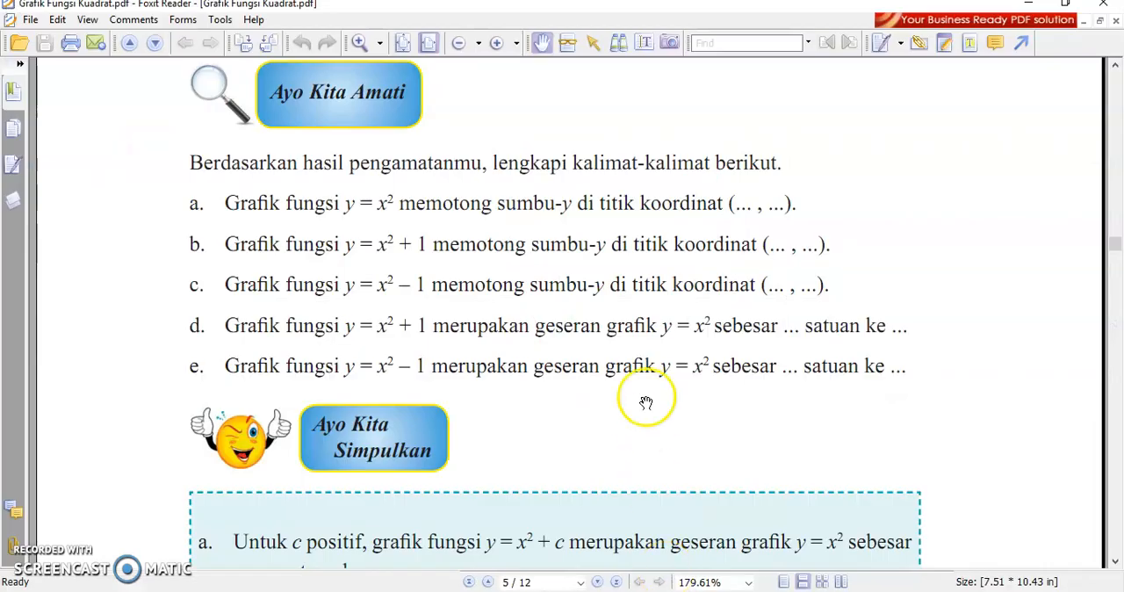
drag(603, 440, 588, 180)
drag(585, 357, 595, 319)
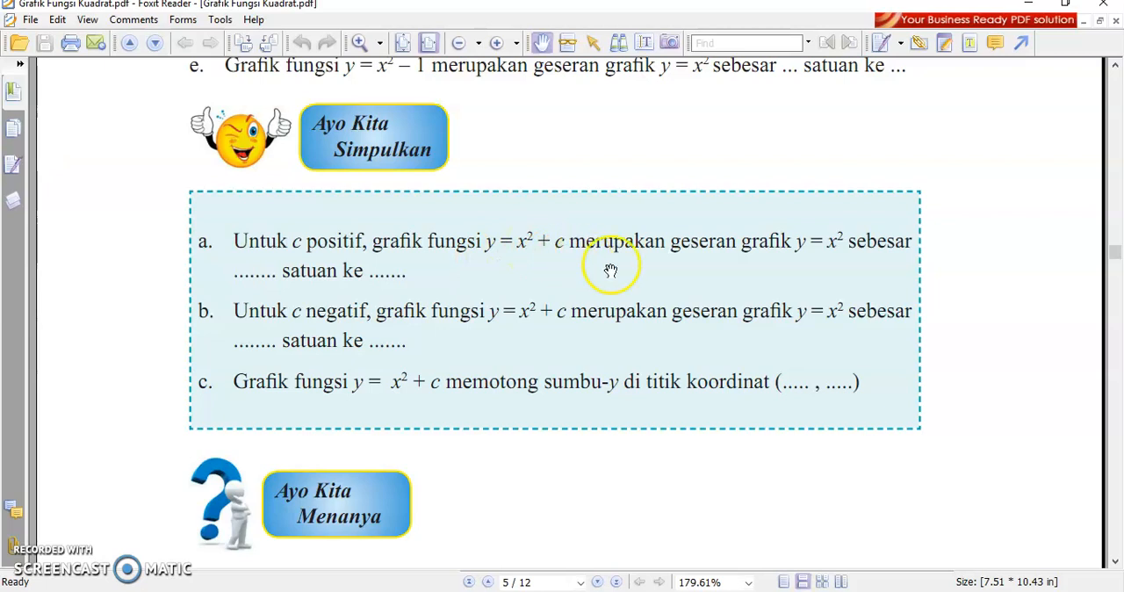
scroll(508, 301, up, 3)
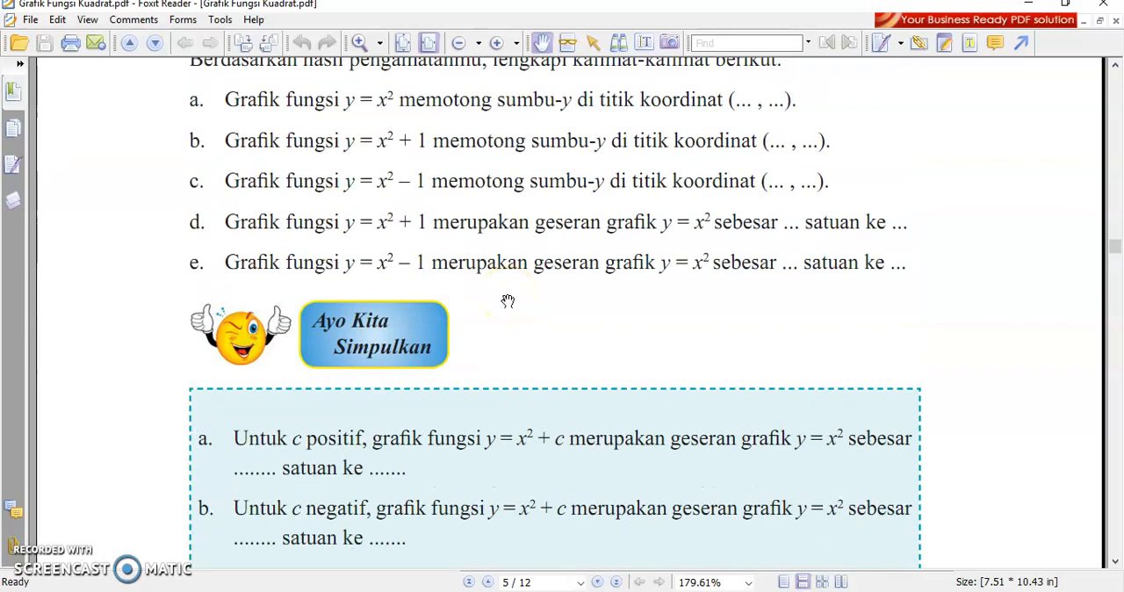
scroll(458, 453, down, 2)
scroll(460, 436, down, 1)
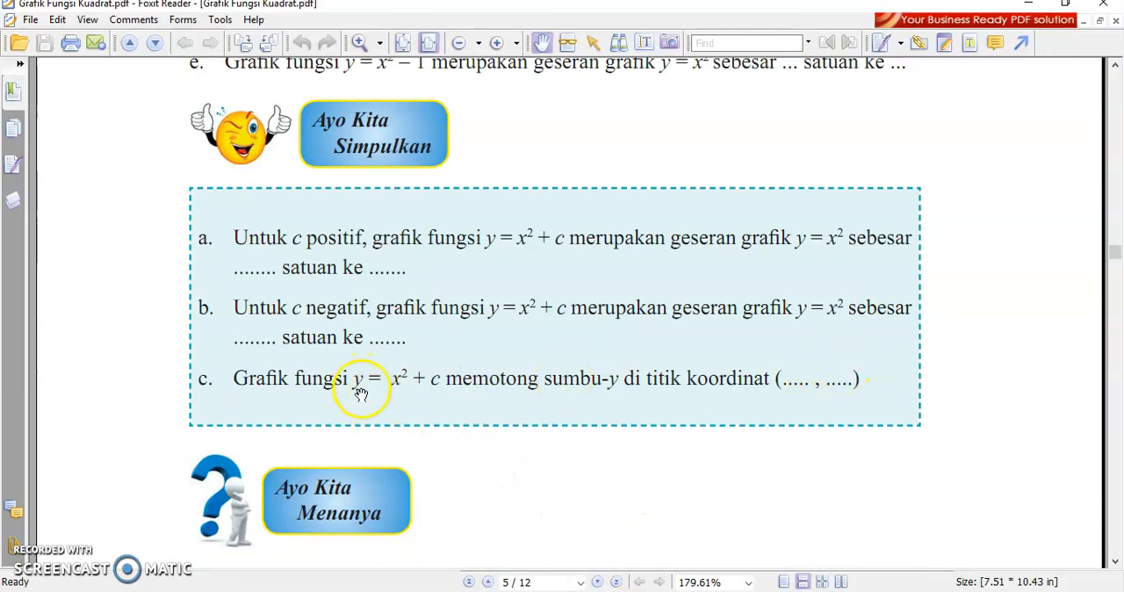
scroll(363, 397, down, 3)
scroll(362, 397, down, 2)
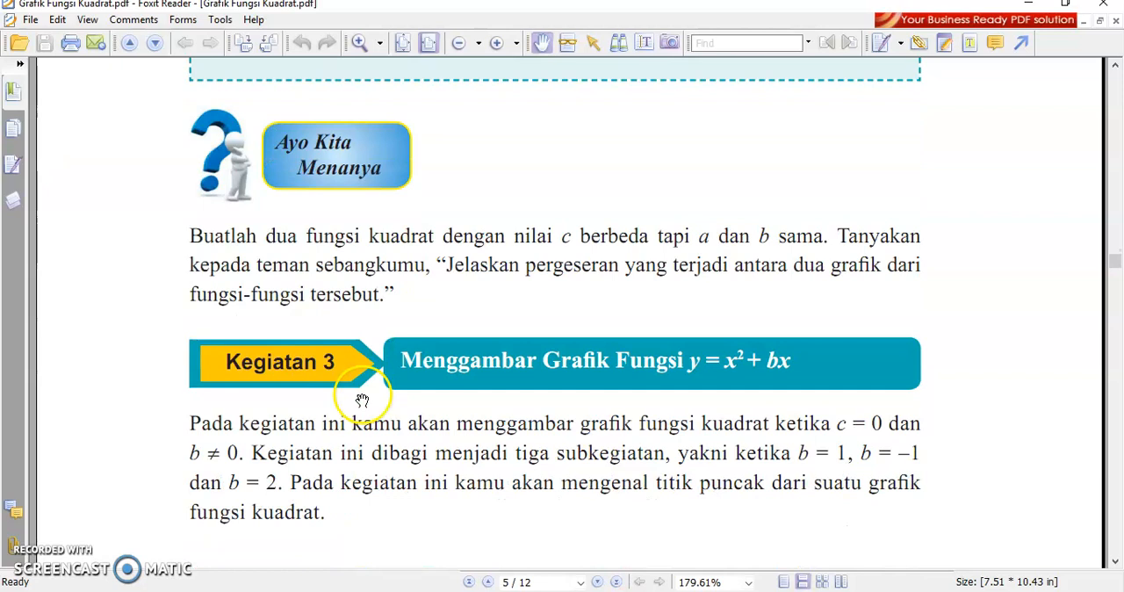
Step: Read the Ayo Kita Menanya task about two quadratic functions with different c but equal a and b
scroll(362, 400, down, 3)
scroll(363, 397, up, 2)
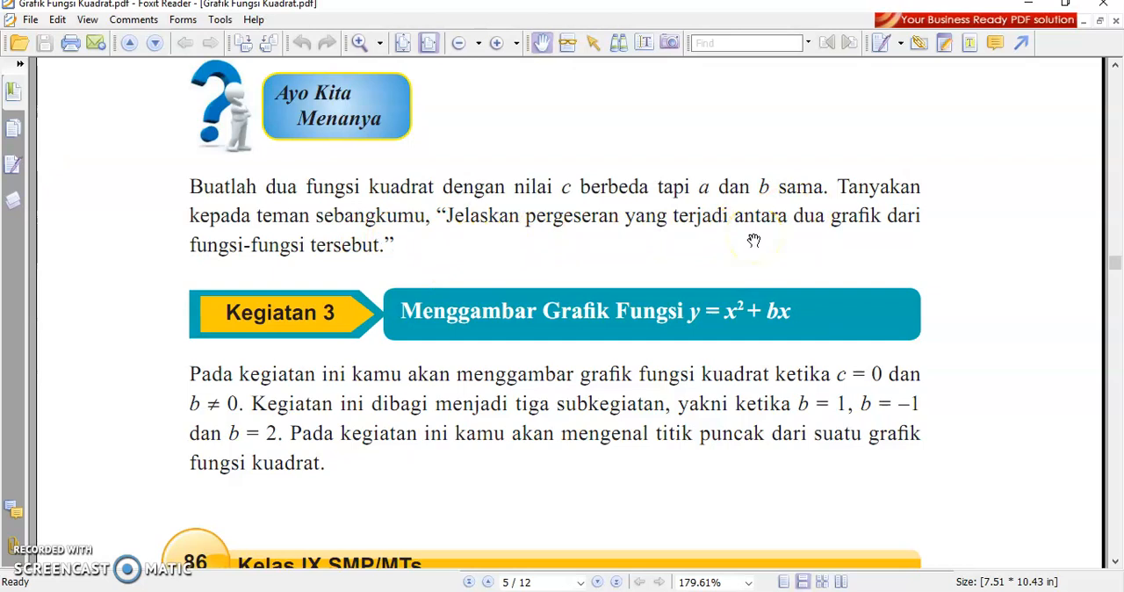
click(499, 256)
scroll(499, 260, down, 1)
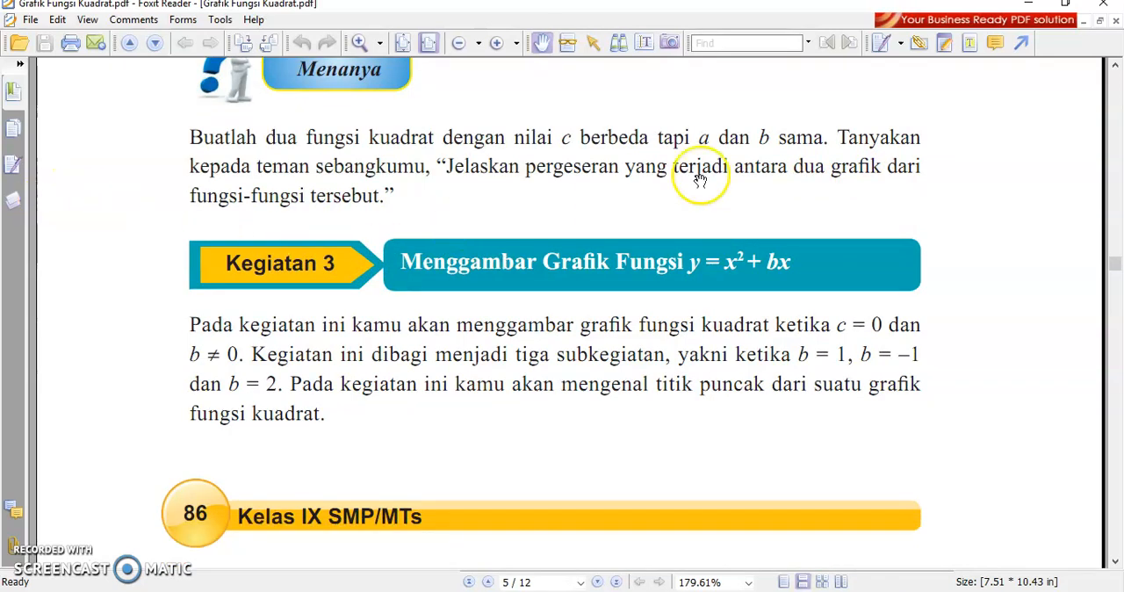
click(400, 204)
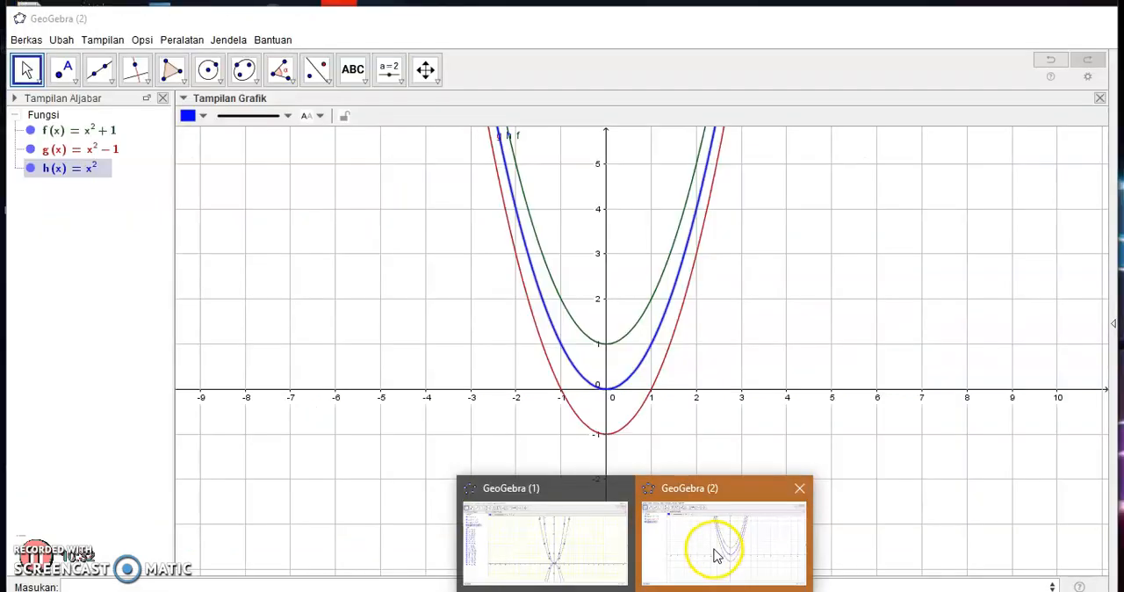
Step: Switch to GeoGebra, open a new window, and enlarge and centre its coordinate axes
click(710, 549)
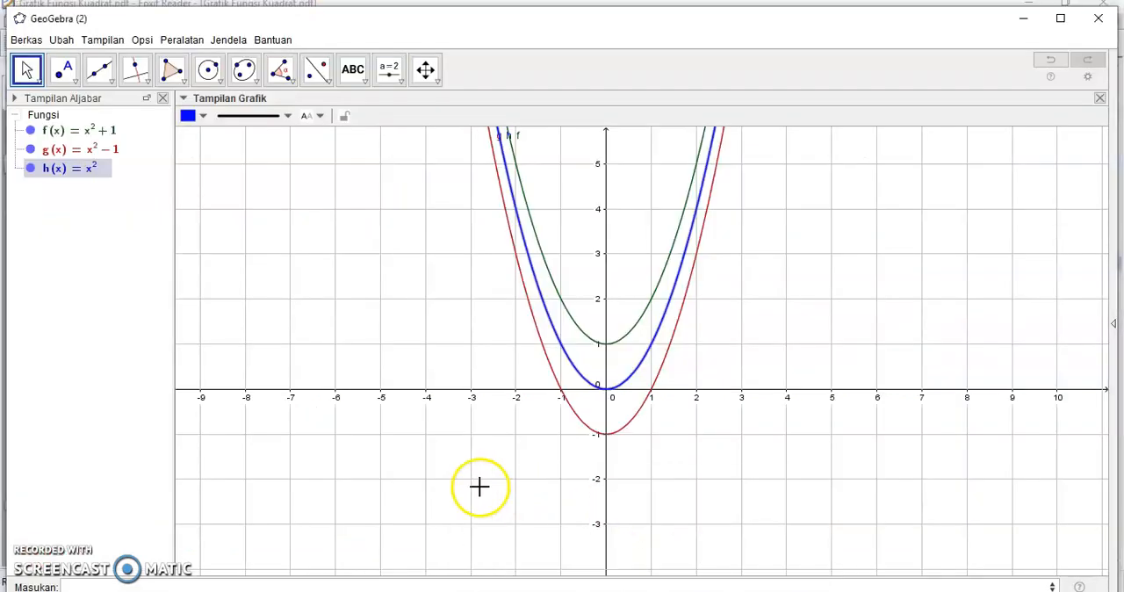
click(26, 39)
click(60, 58)
click(392, 253)
click(527, 262)
drag(712, 198, 659, 351)
right_click(665, 335)
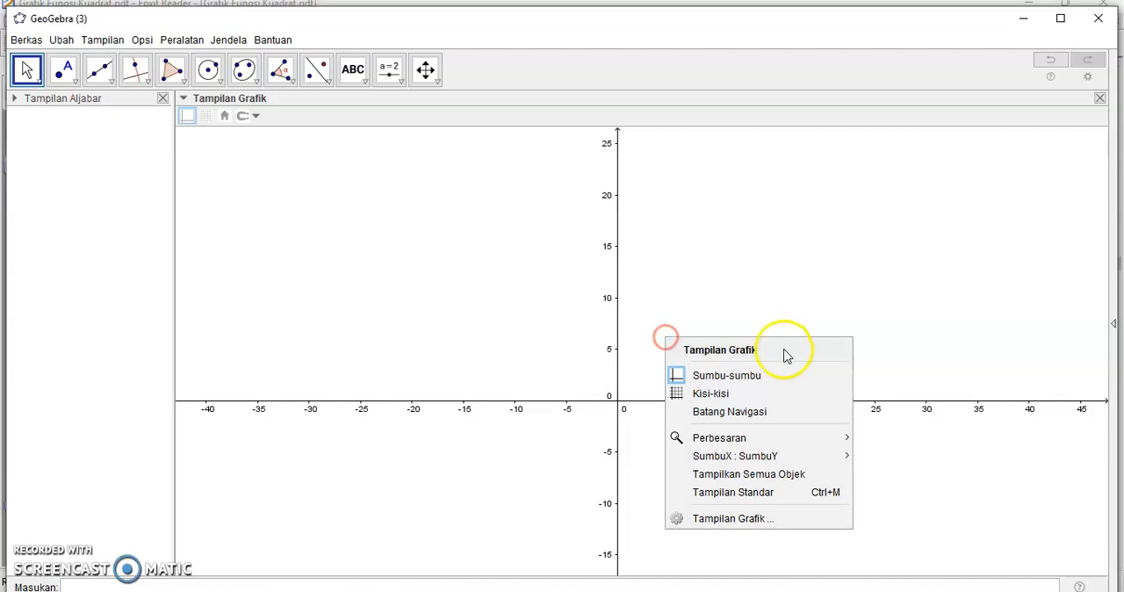
click(734, 437)
click(885, 437)
drag(638, 446, 791, 201)
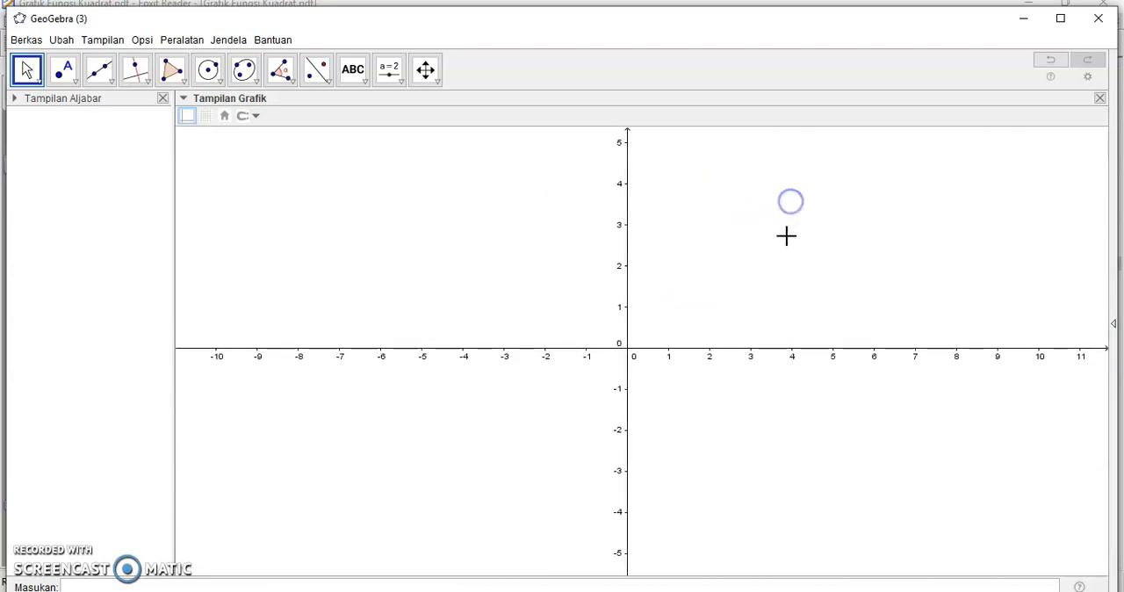
drag(738, 274, 748, 281)
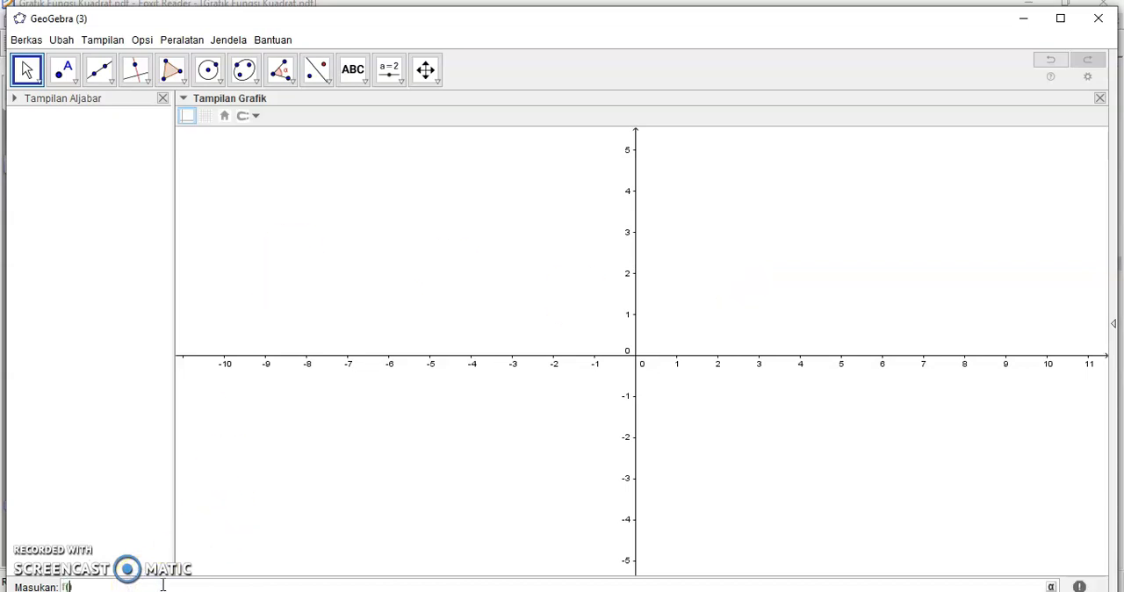
Step: Plot the functions f(x) = x^2+2x+3 and g(x) = x^2+2x-2 on the same axes
click(163, 586)
text(f(x)=x^2+2x+3)
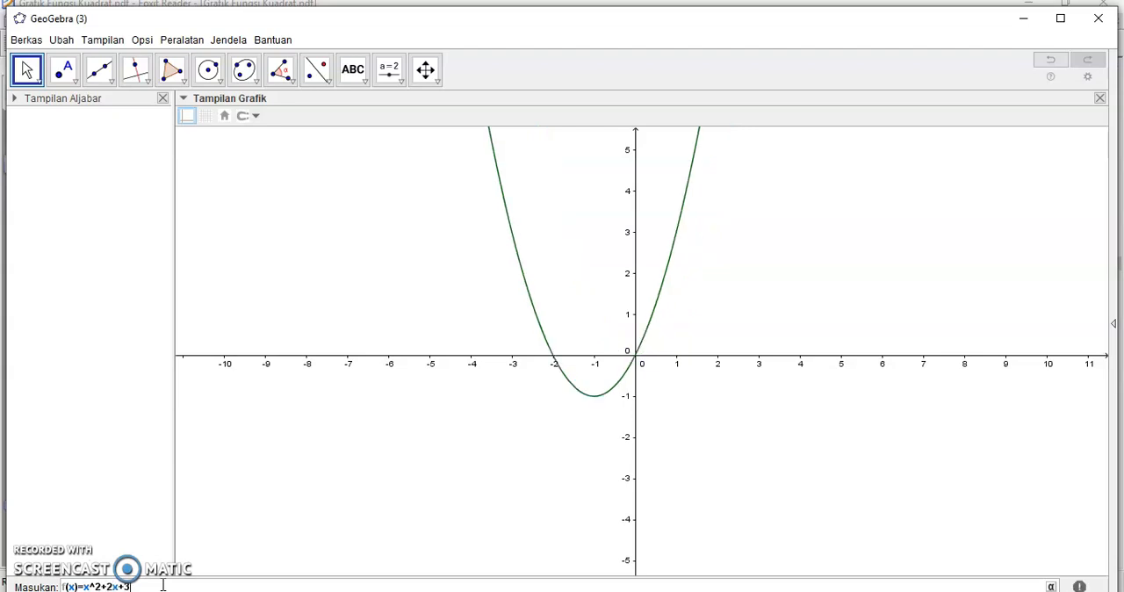
key(Return)
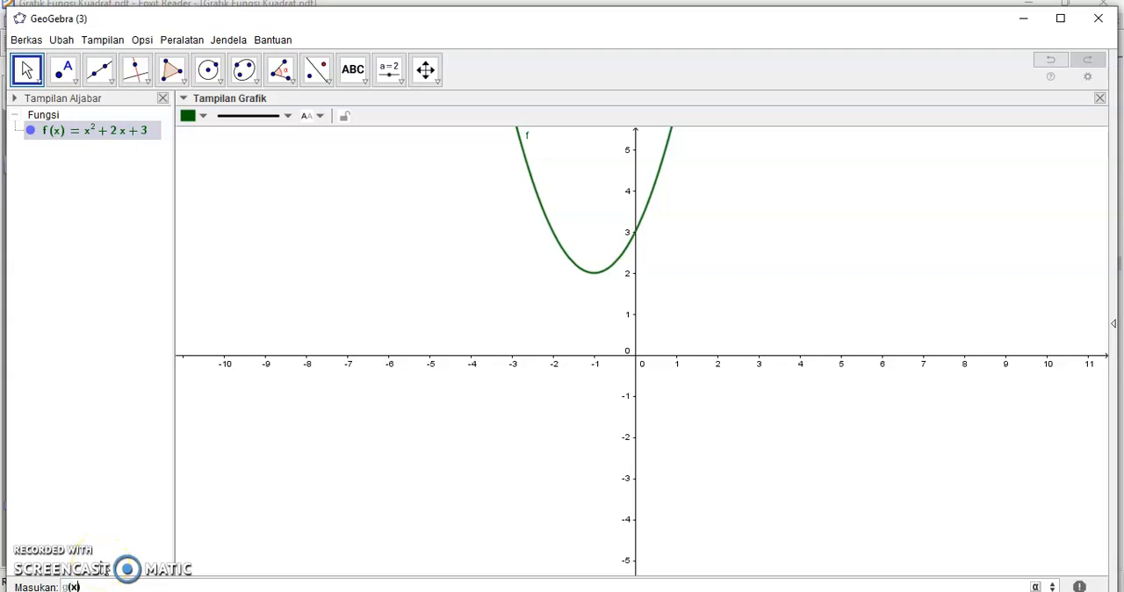
text(g(x)=x^2+2x)
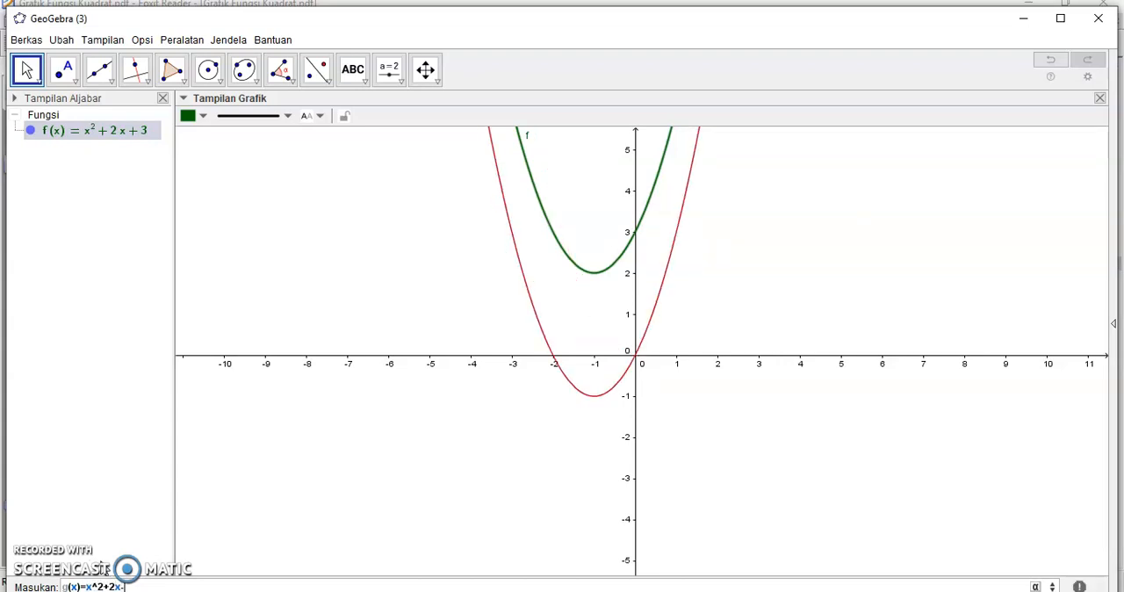
text(-2)
key(Return)
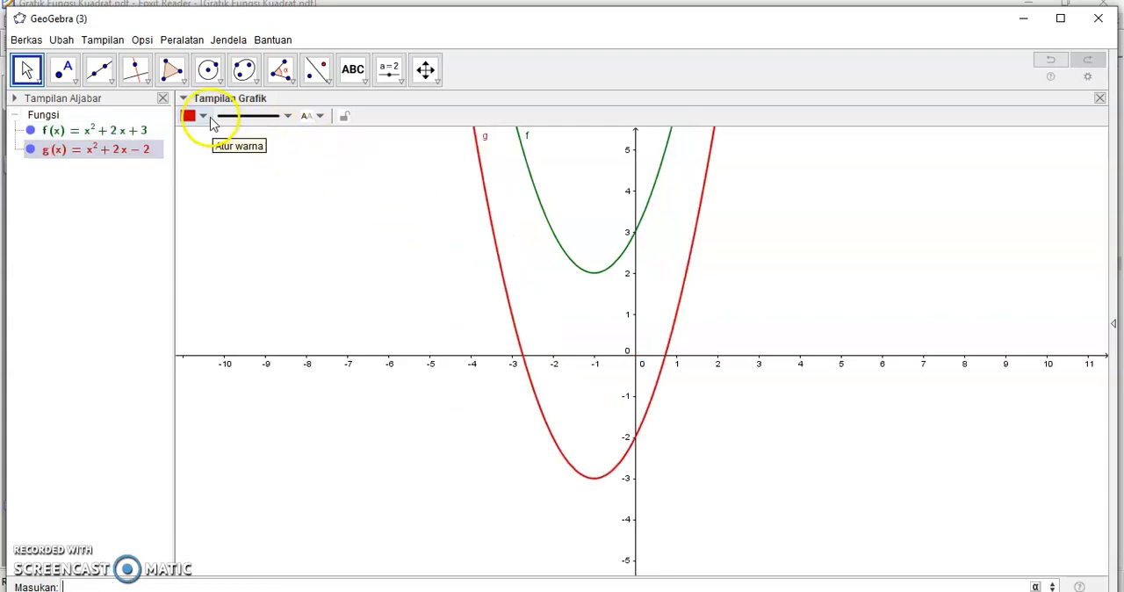
Step: Show the grid and compare the vertices and y-axis crossings of the f and g parabolas
click(257, 209)
click(206, 115)
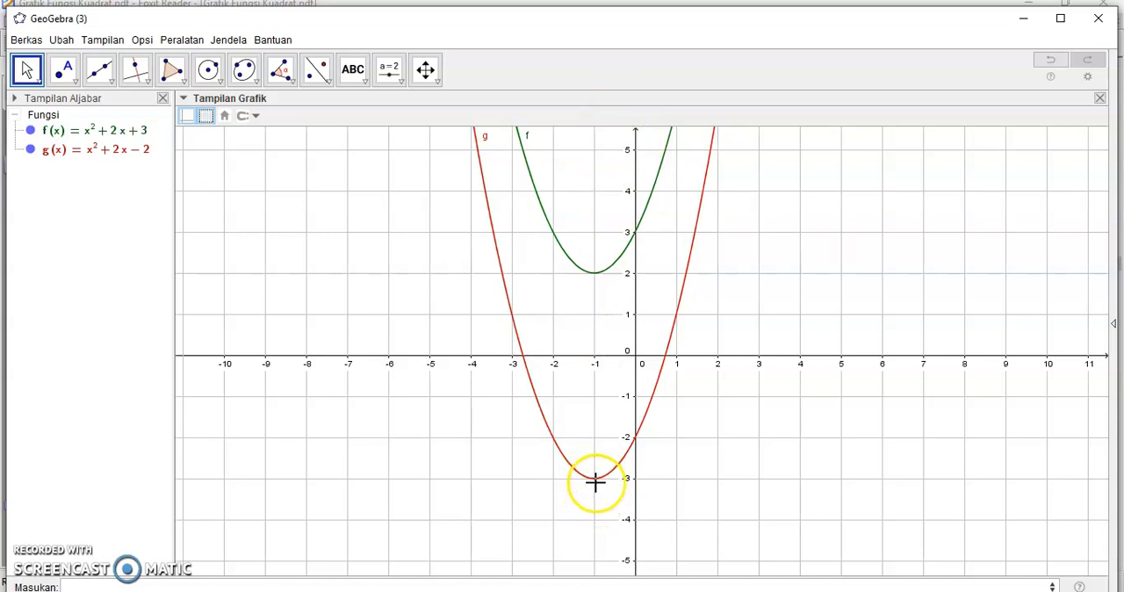
click(597, 275)
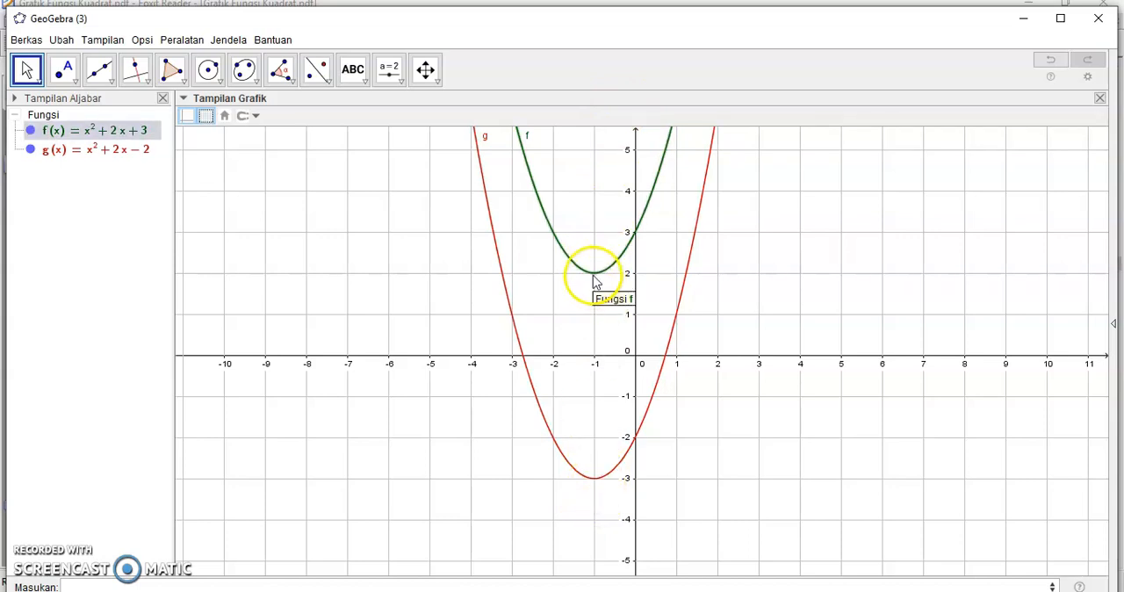
click(637, 233)
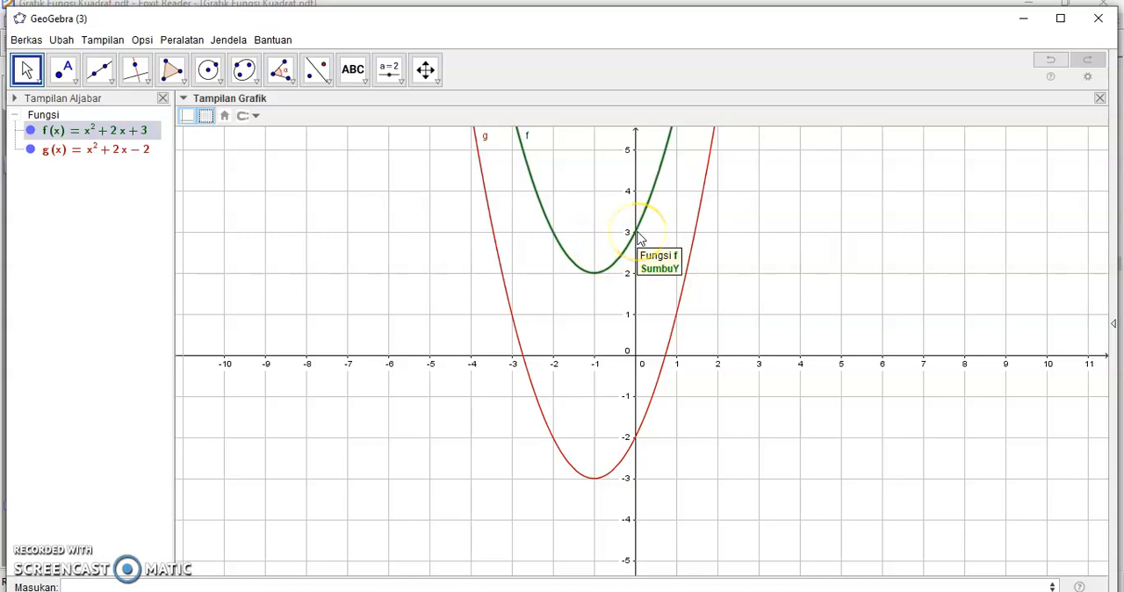
click(670, 407)
click(635, 440)
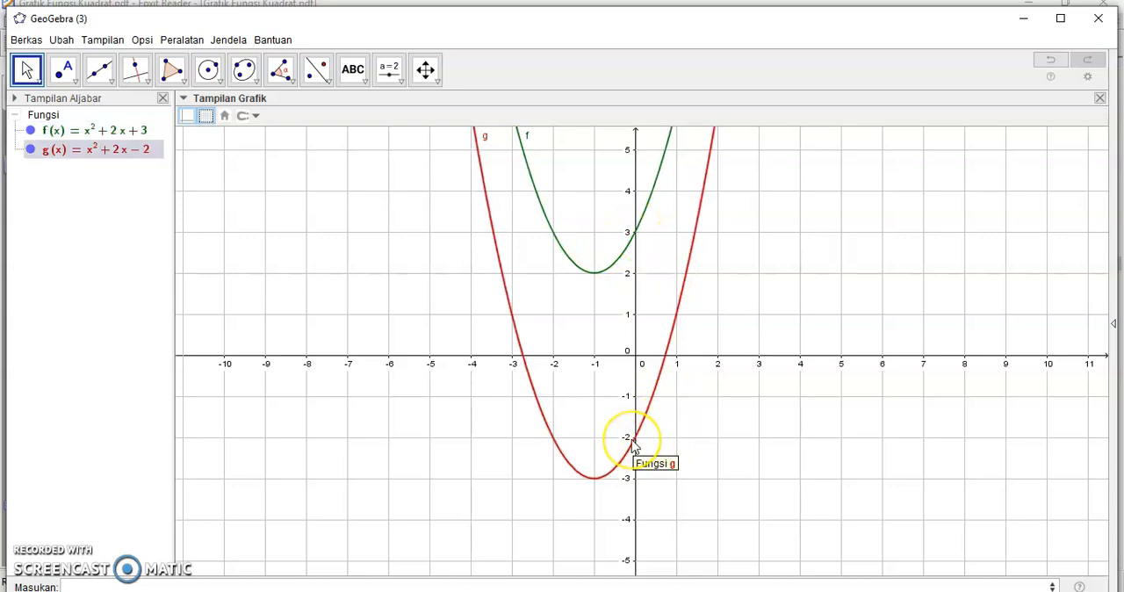
click(129, 151)
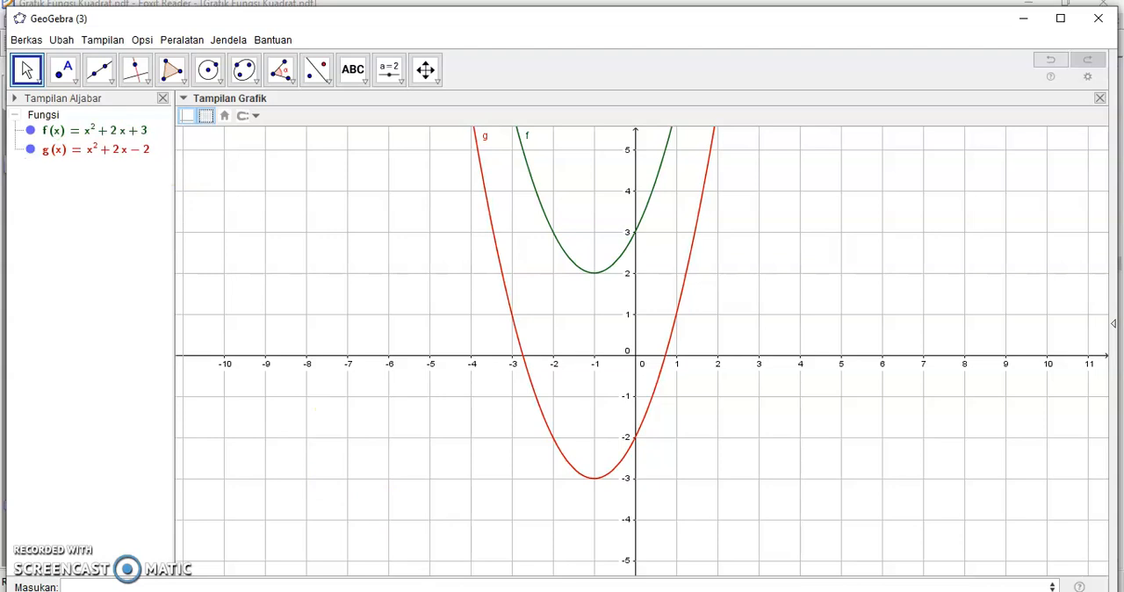
Step: Return to Foxit Reader and read on to the Ayo Kita Gali Informasi tables for y = x² + 2x and y = x² – 2x
mouse_move(710, 572)
click(771, 557)
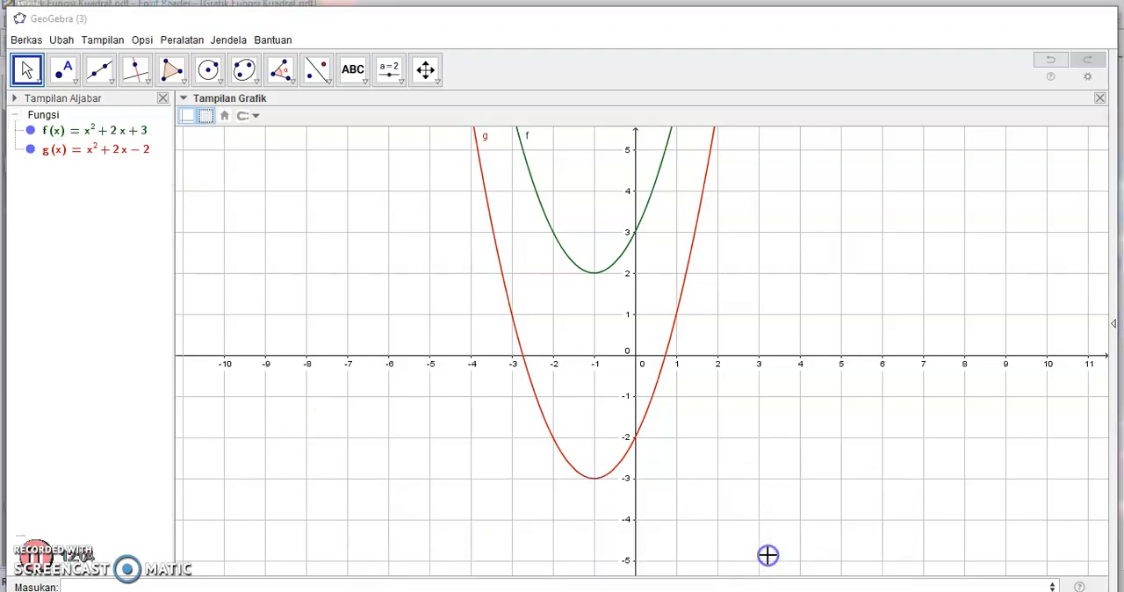
click(695, 591)
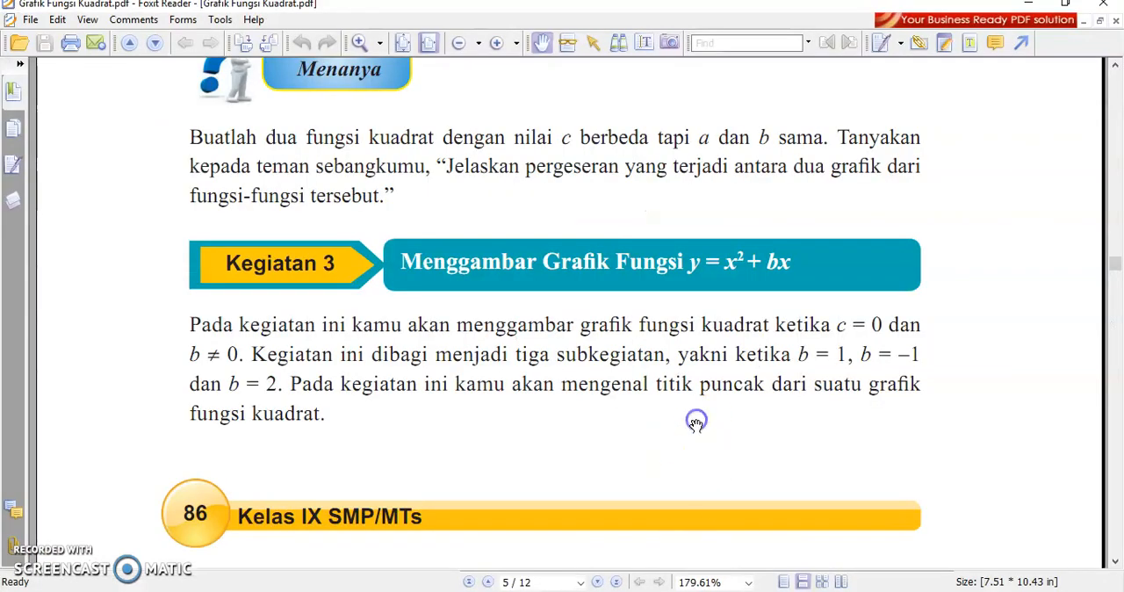
scroll(627, 419, down, 5)
scroll(630, 419, up, 5)
scroll(623, 417, down, 6)
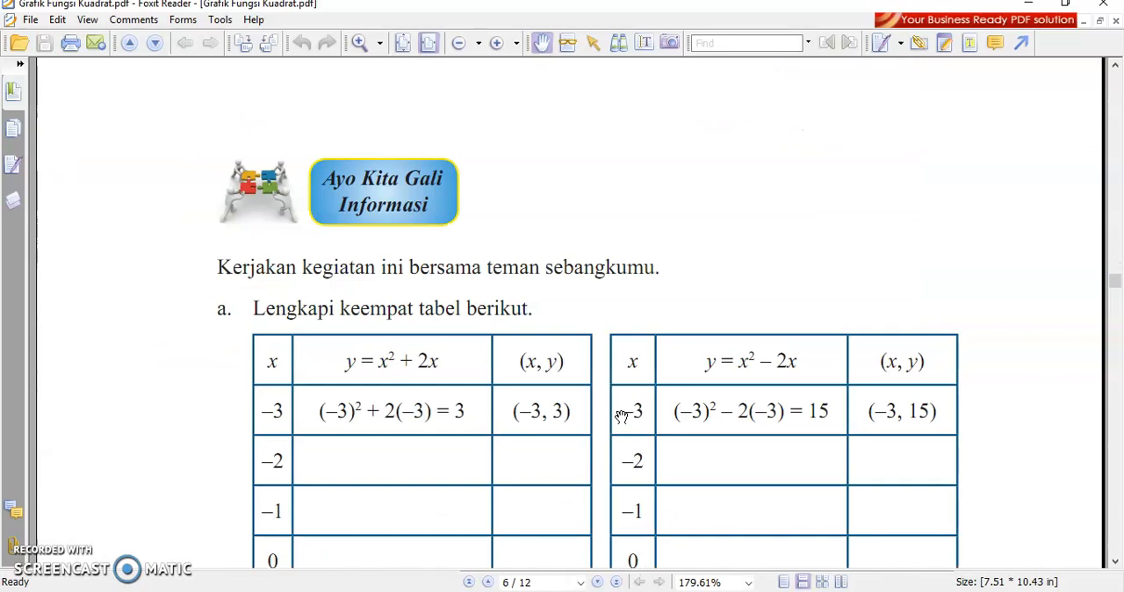
scroll(610, 436, down, 1)
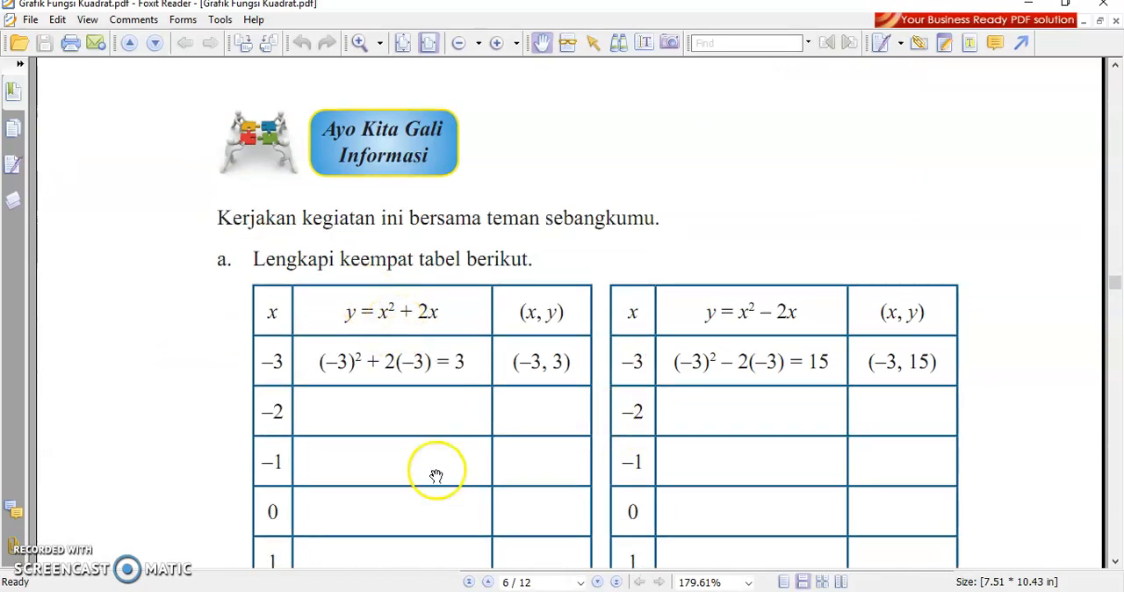
Step: In GeoGebra, open another new window, enlarge and centre its axes, and show the grid
click(635, 591)
click(798, 522)
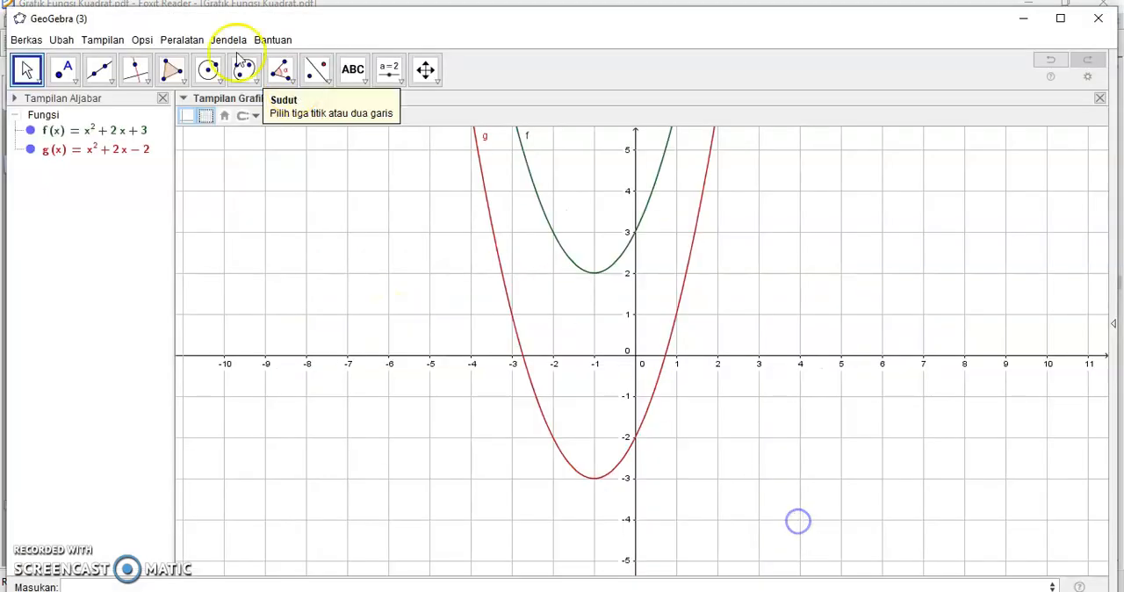
click(26, 40)
click(53, 61)
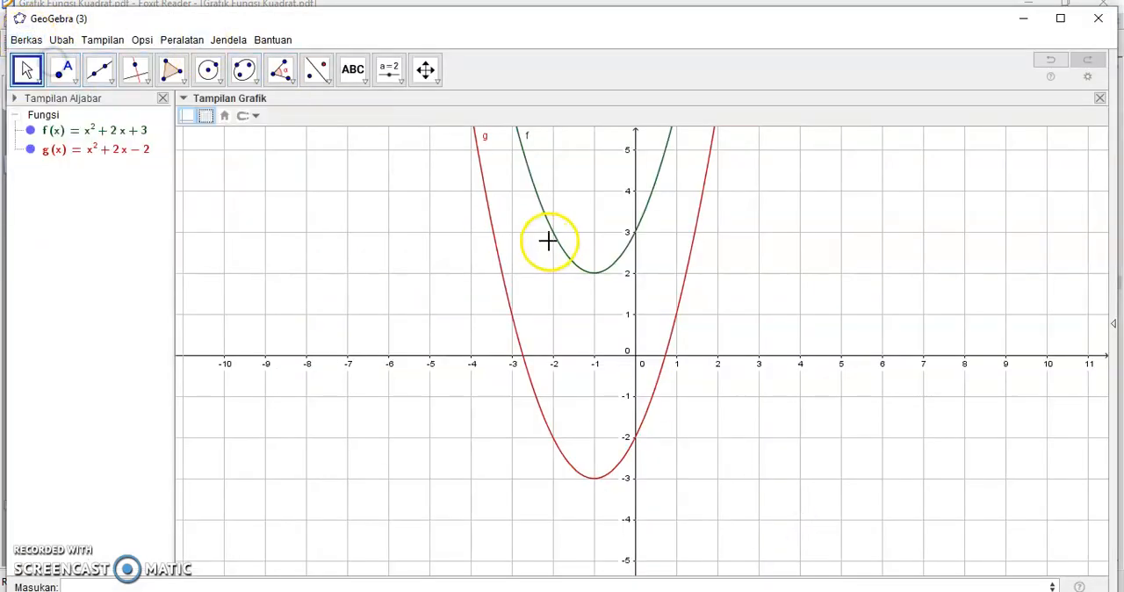
right_click(742, 218)
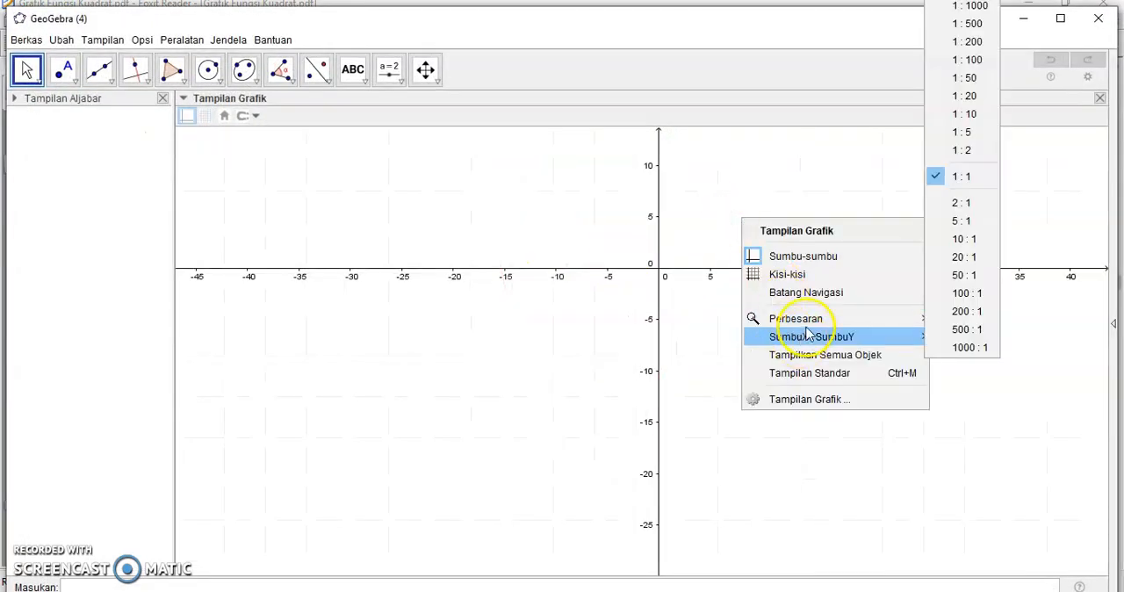
mouse_move(810, 321)
click(961, 322)
drag(694, 313, 886, 281)
click(211, 118)
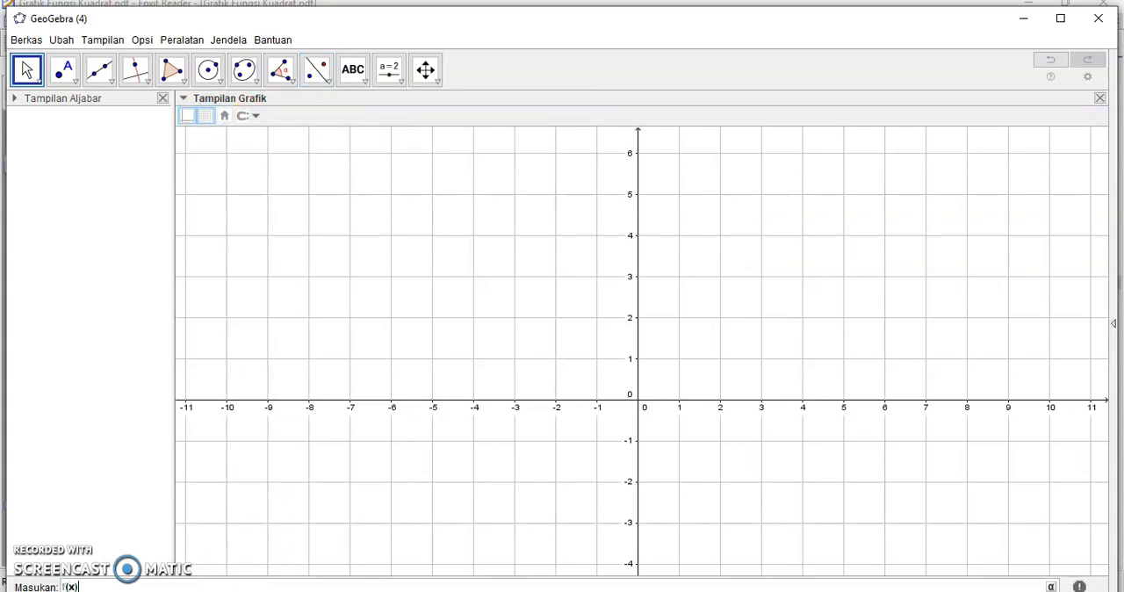
Step: Plot f(x) = x^2+2x, g(x) = x^2-2x and h(x) = x^2 on the same grid
key(Return)
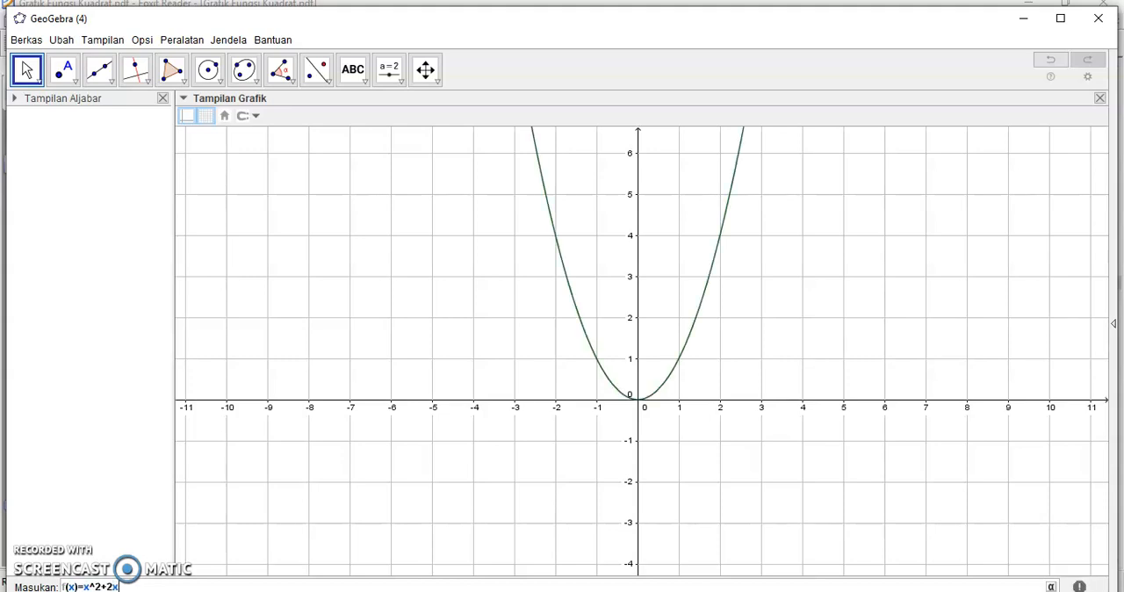
key(Return)
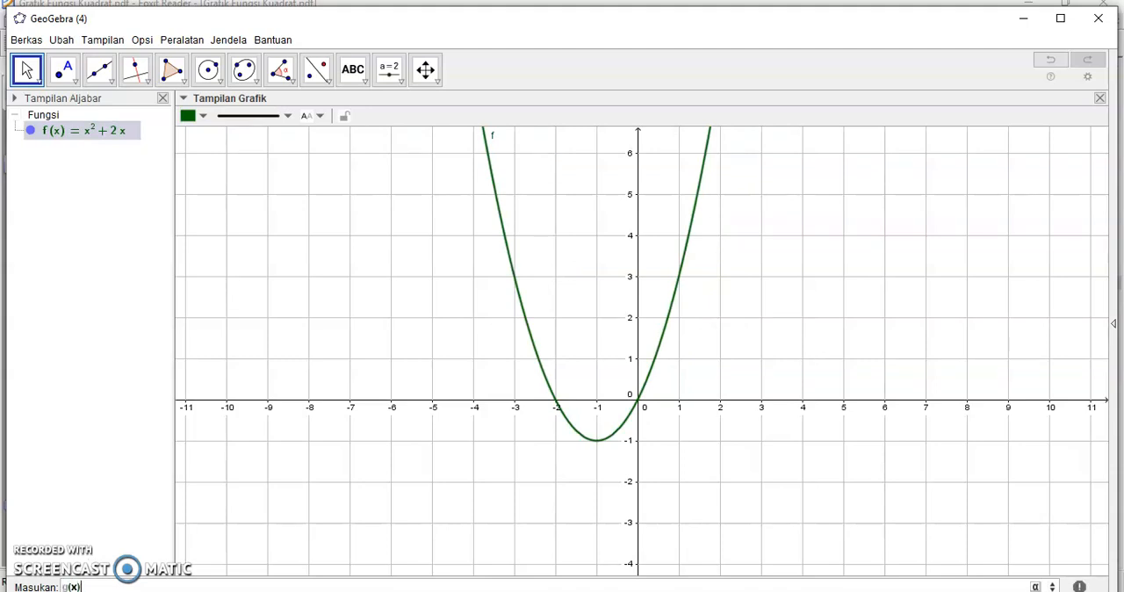
text(g(x)=x)
key(Return)
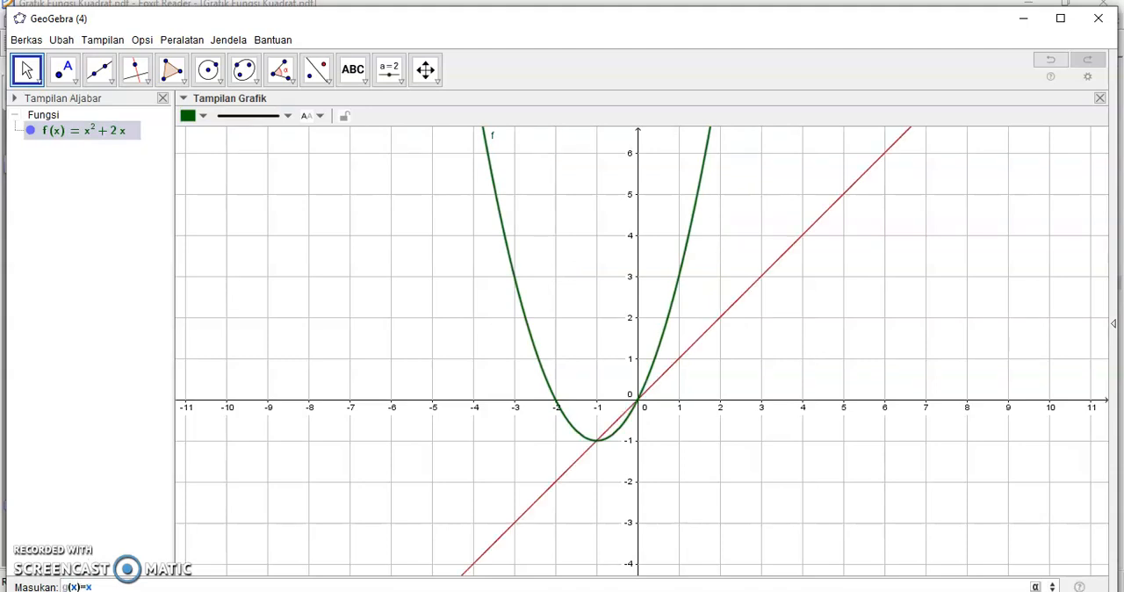
key(Return)
text(-2)
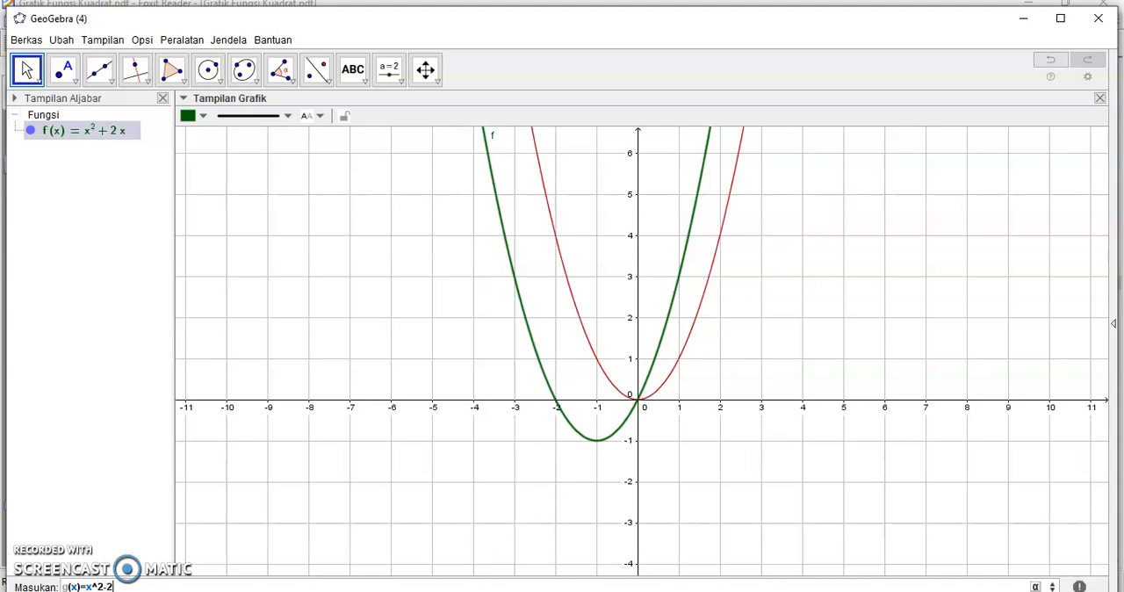
text(x)
key(Return)
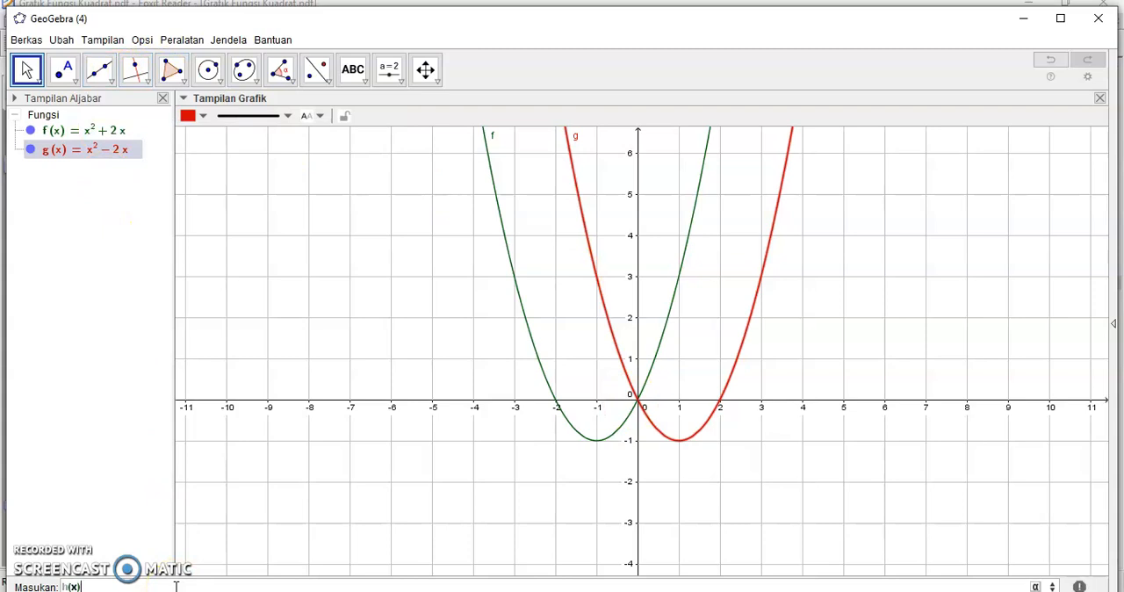
text(^2)
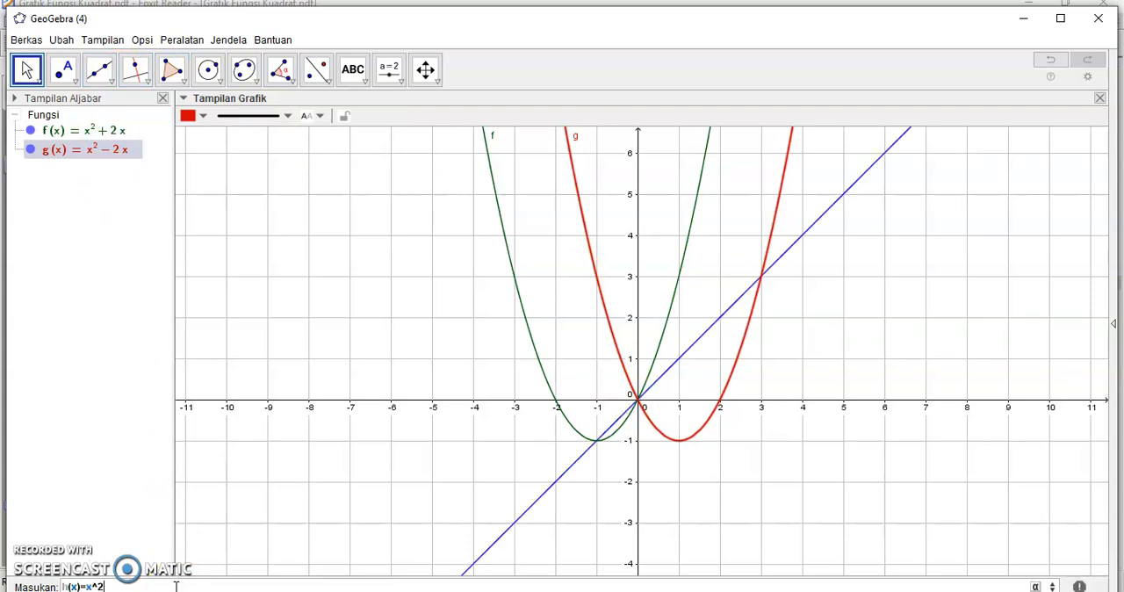
key(Return)
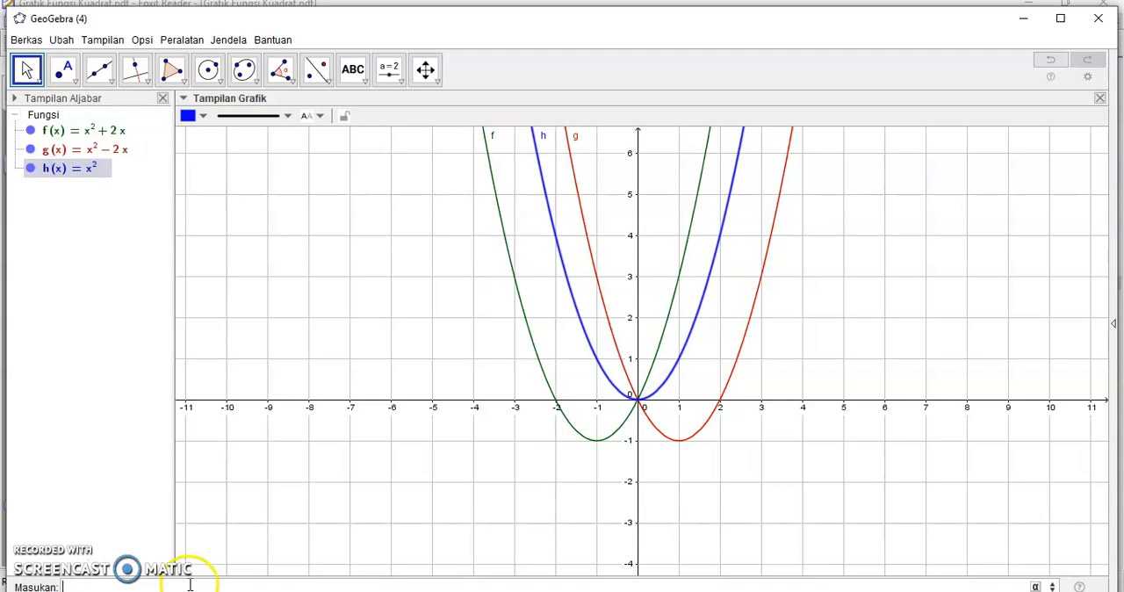
Step: Check where the f, g and h parabolas meet and compare their vertices, then return to the tables in Foxit Reader
click(641, 402)
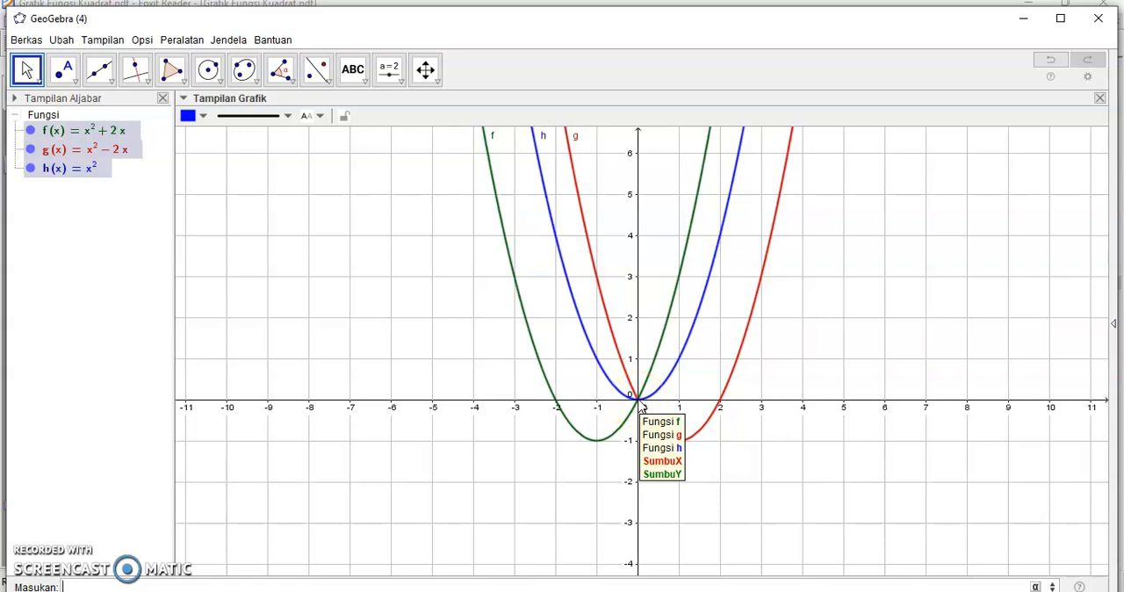
click(628, 442)
click(640, 398)
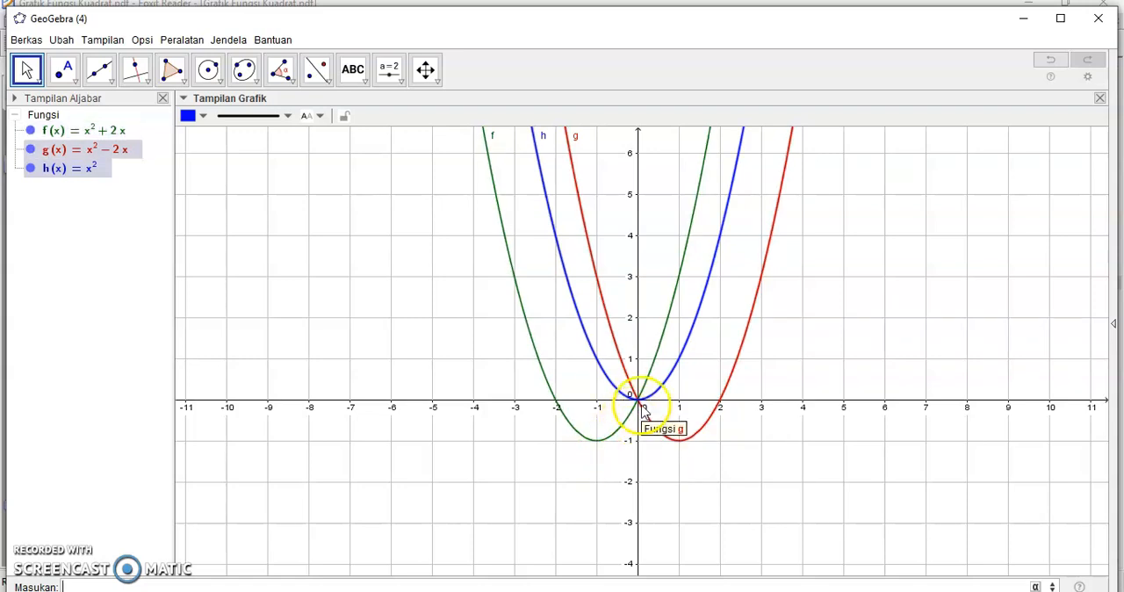
click(665, 447)
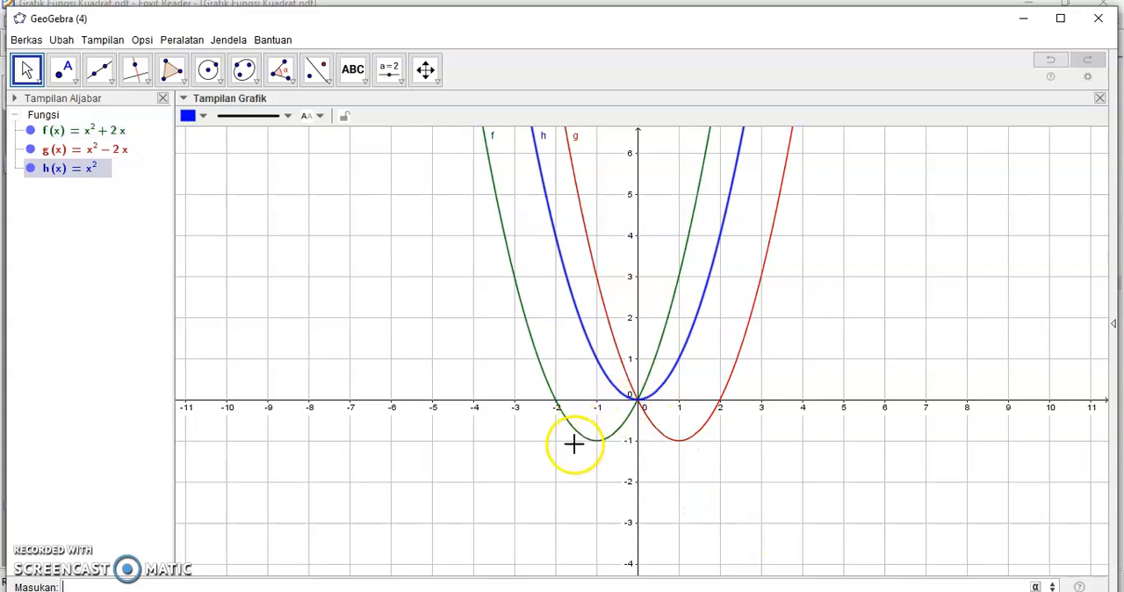
key(alt+Tab)
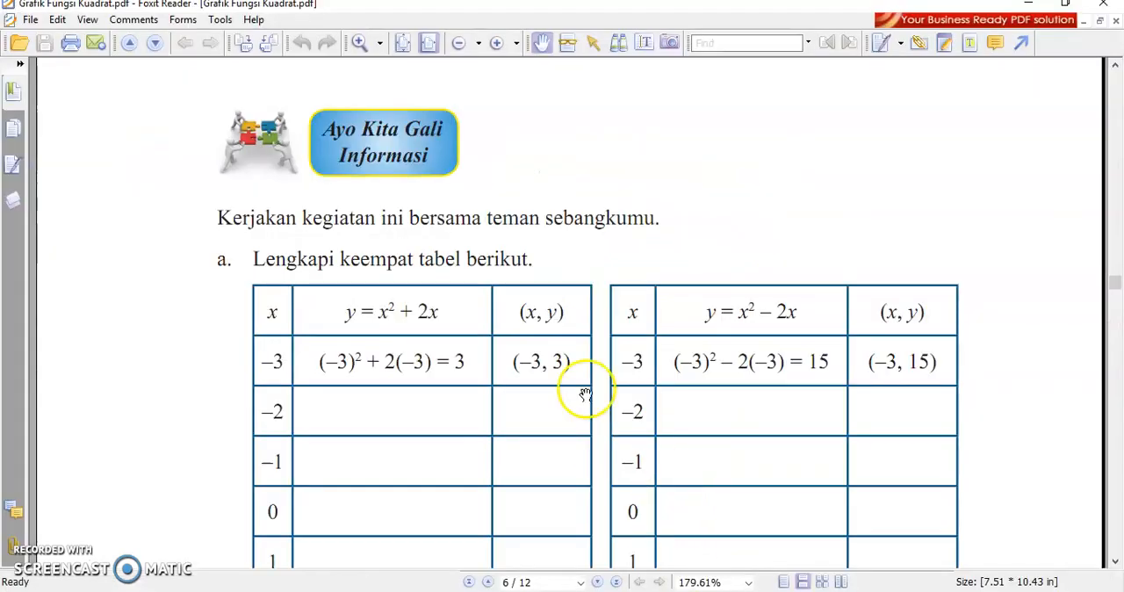
Step: Read on through the remaining tables and questions b to f to the Ayo Kita Simpulkan and Ayo Kita Menanya sections
scroll(580, 391, down, 2)
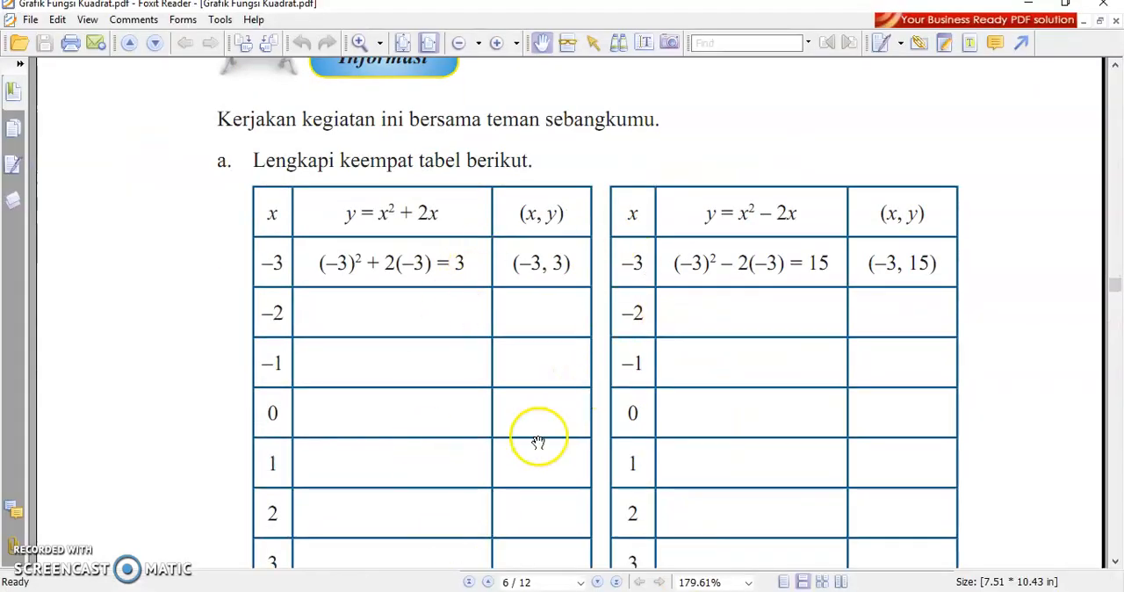
scroll(535, 444, down, 9)
scroll(540, 457, down, 2)
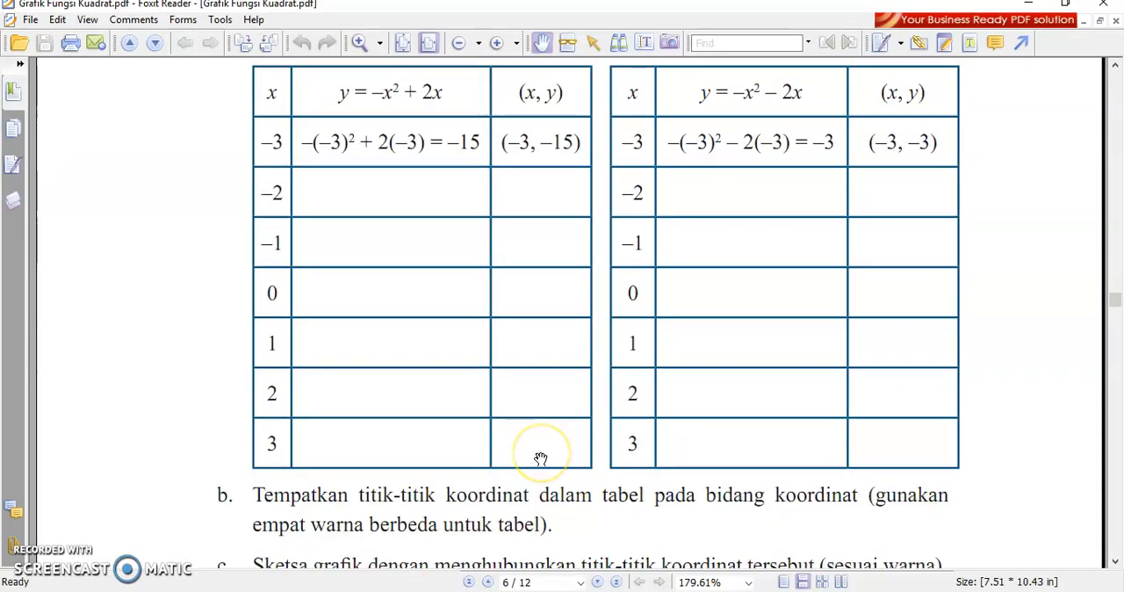
scroll(540, 458, down, 10)
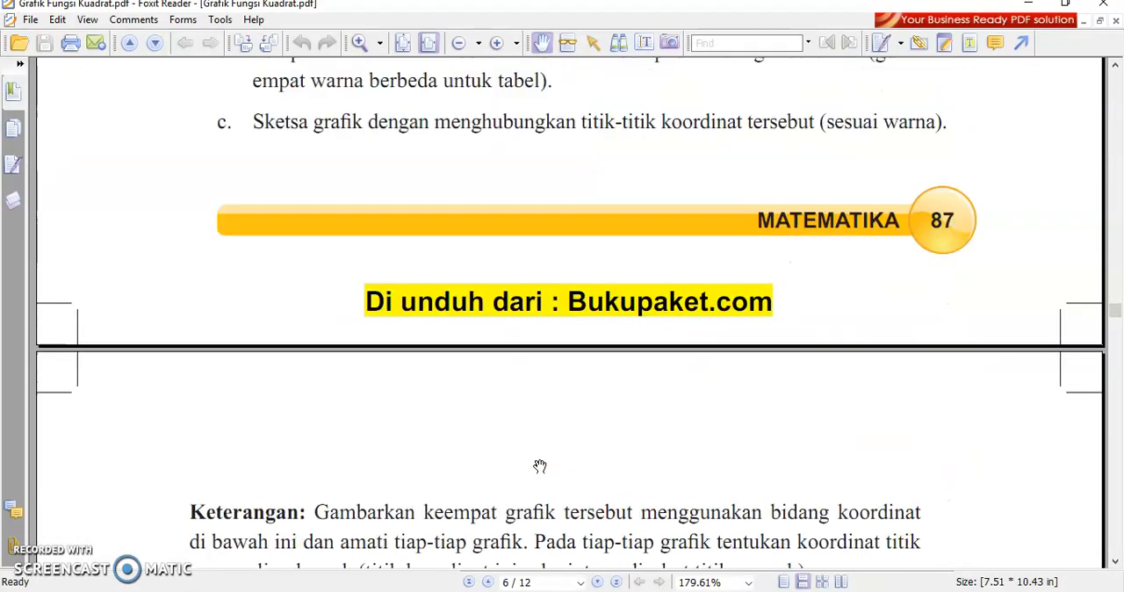
scroll(539, 466, down, 20)
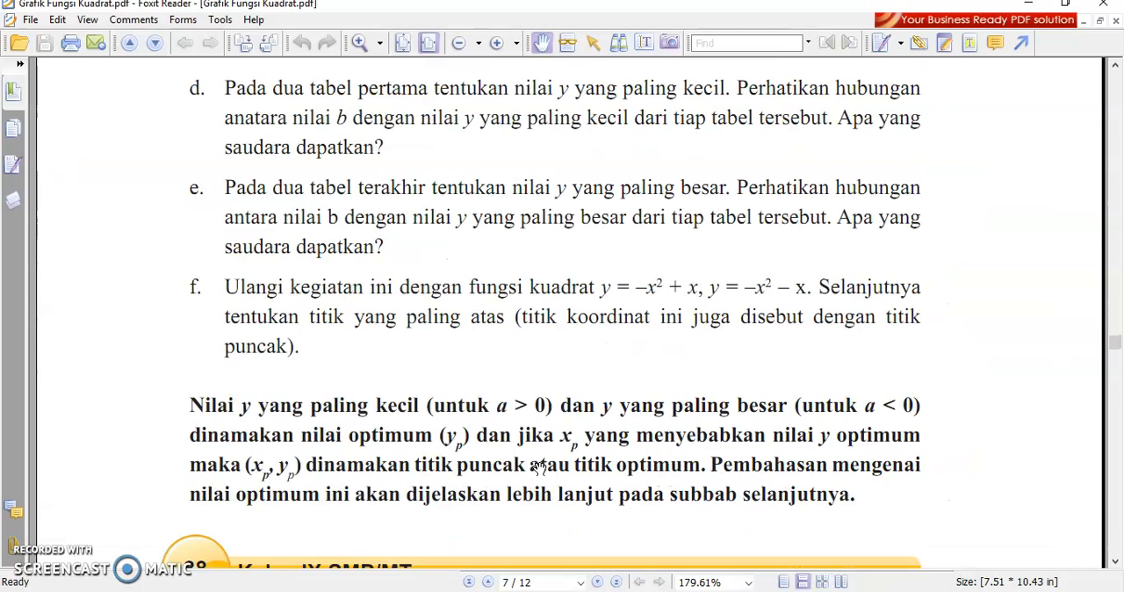
scroll(540, 469, down, 8)
click(407, 346)
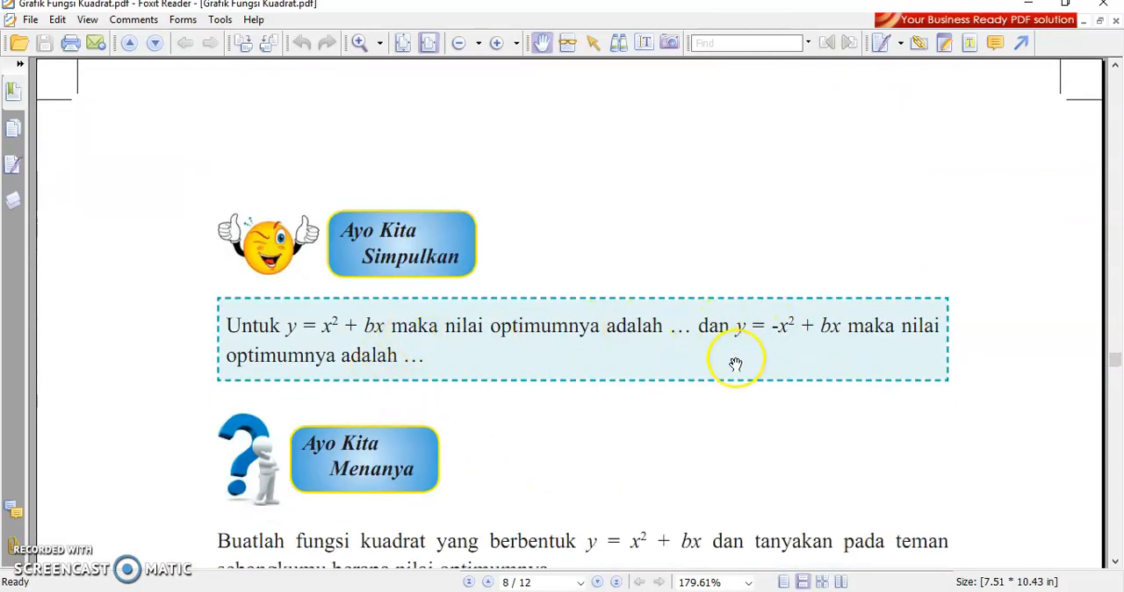
scroll(610, 513, down, 2)
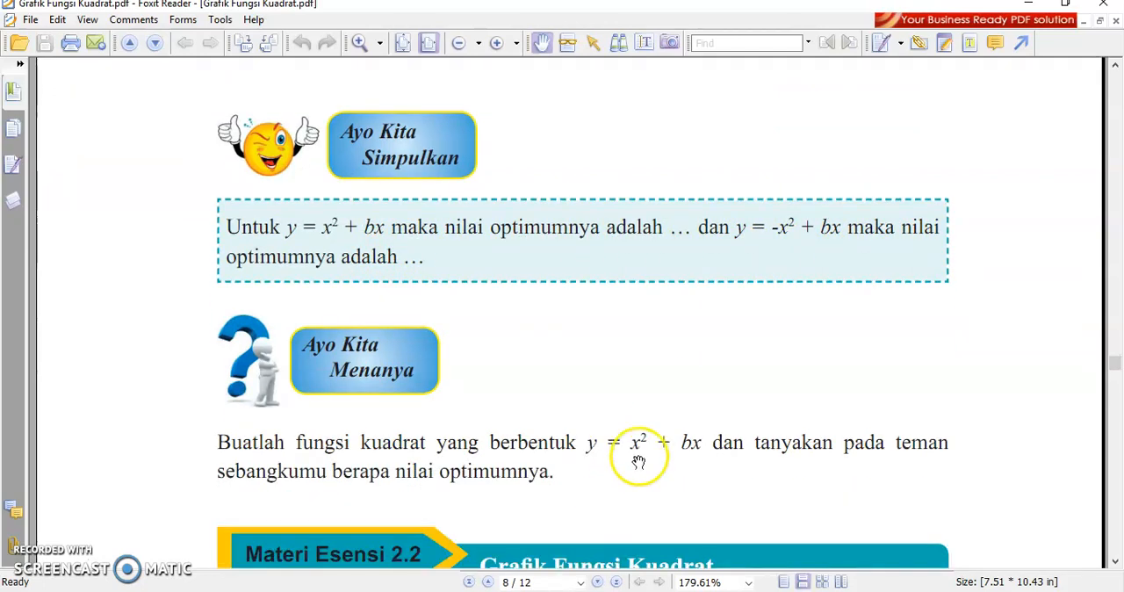
scroll(640, 460, down, 3)
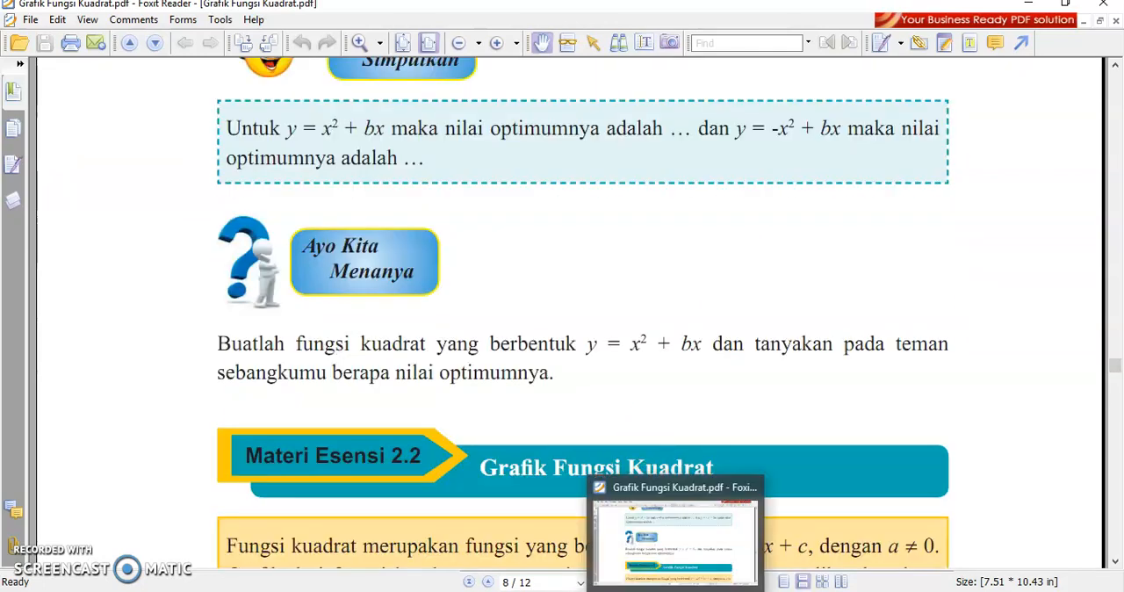
Step: Switch to the GeoGebra (4) window and examine the common point of the f, g and h parabolas and the vertex of f
mouse_move(635, 591)
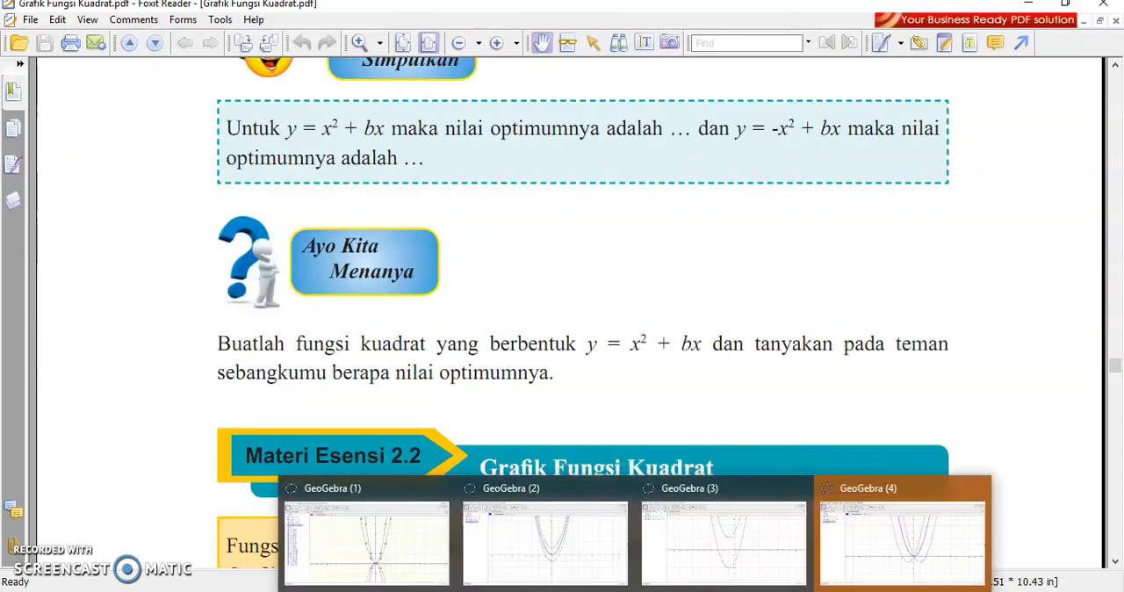
click(861, 565)
click(641, 403)
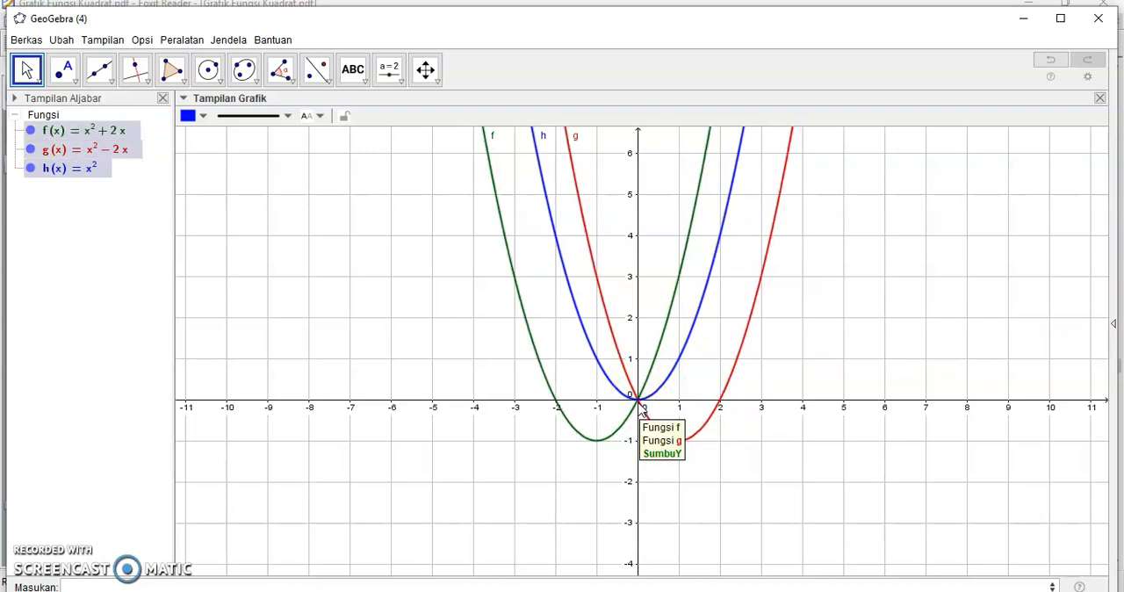
click(610, 446)
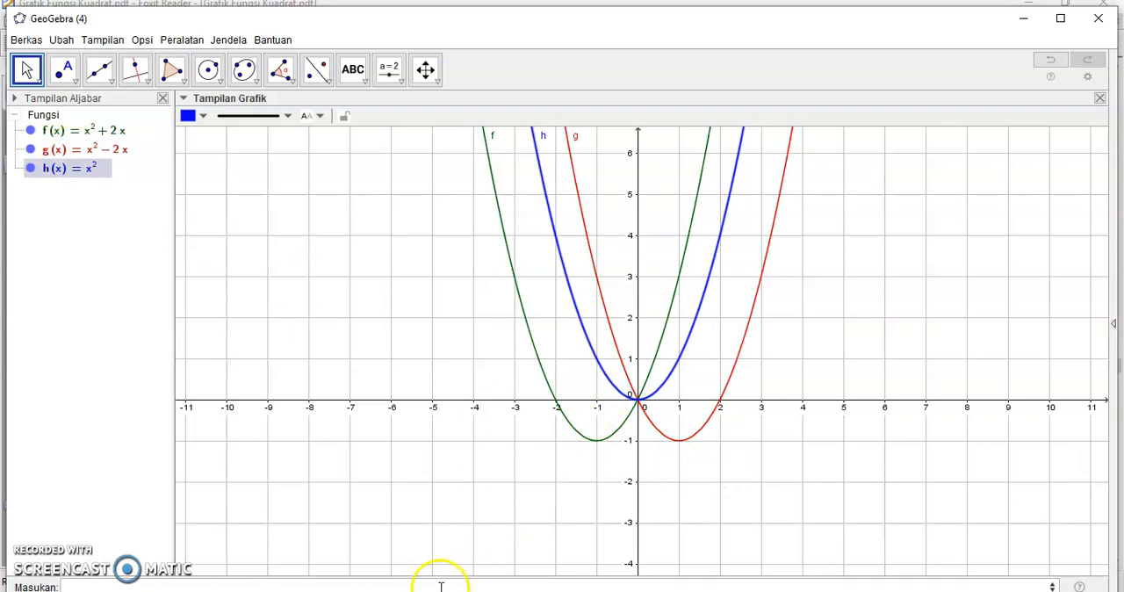
Step: Plot k(x) = x^2-4x and l(x) = x^2+4x on the same grid as f, g and h
click(147, 585)
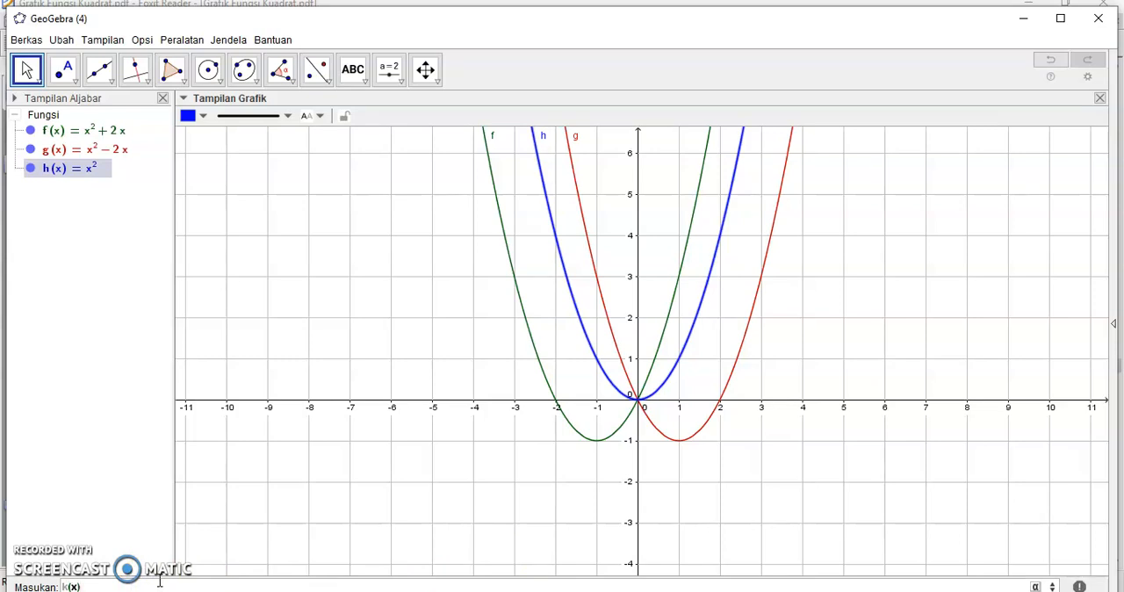
text(k(x)=2)
key(BackSpace)
key(Return)
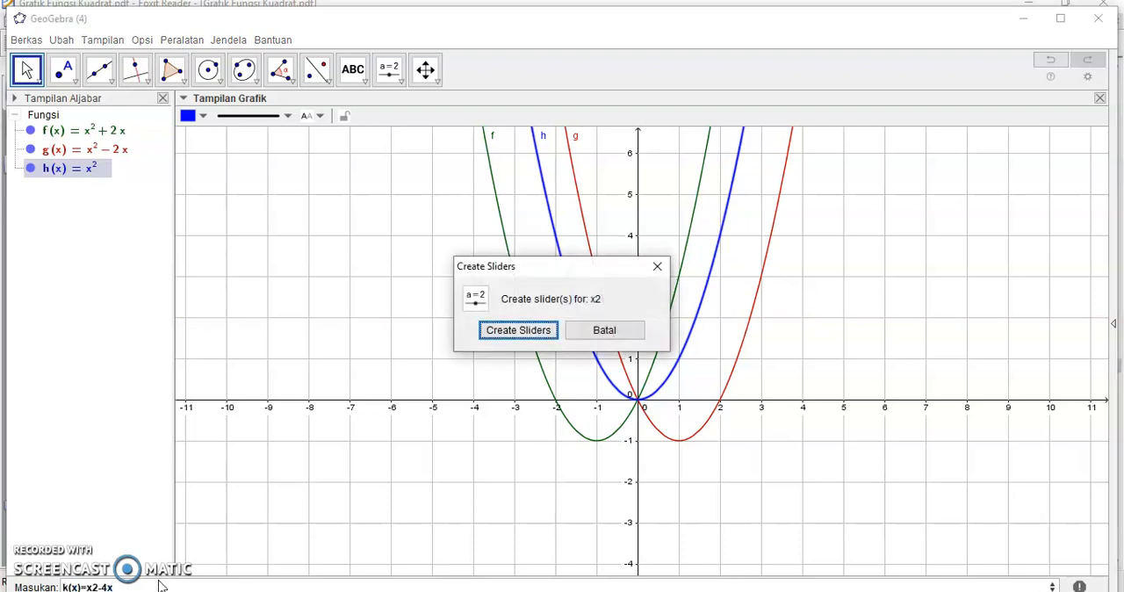
click(93, 586)
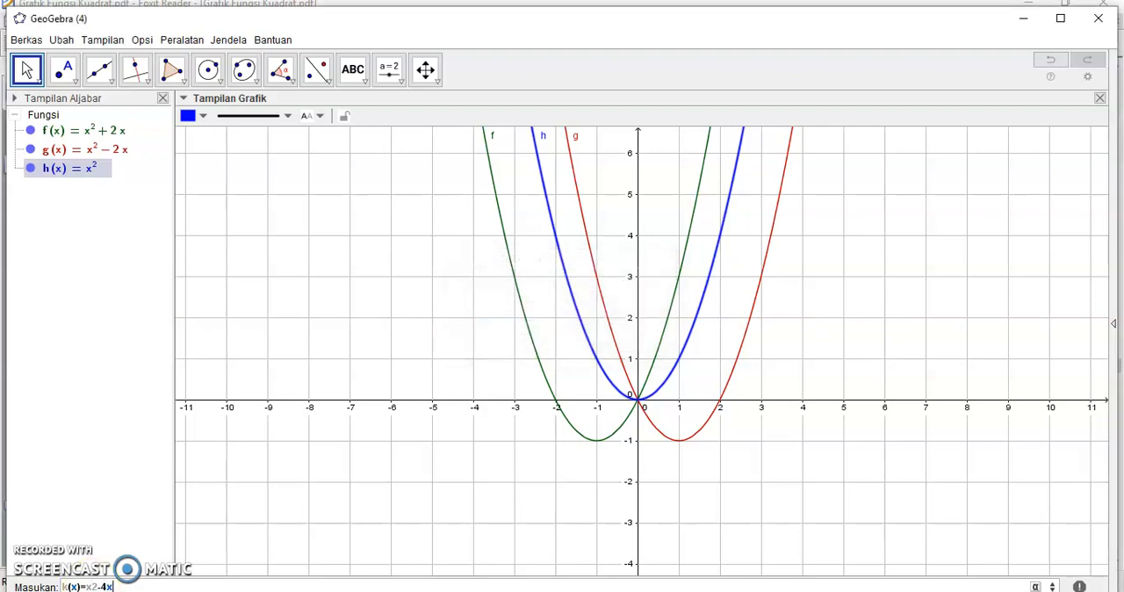
click(91, 585)
text(^)
key(Return)
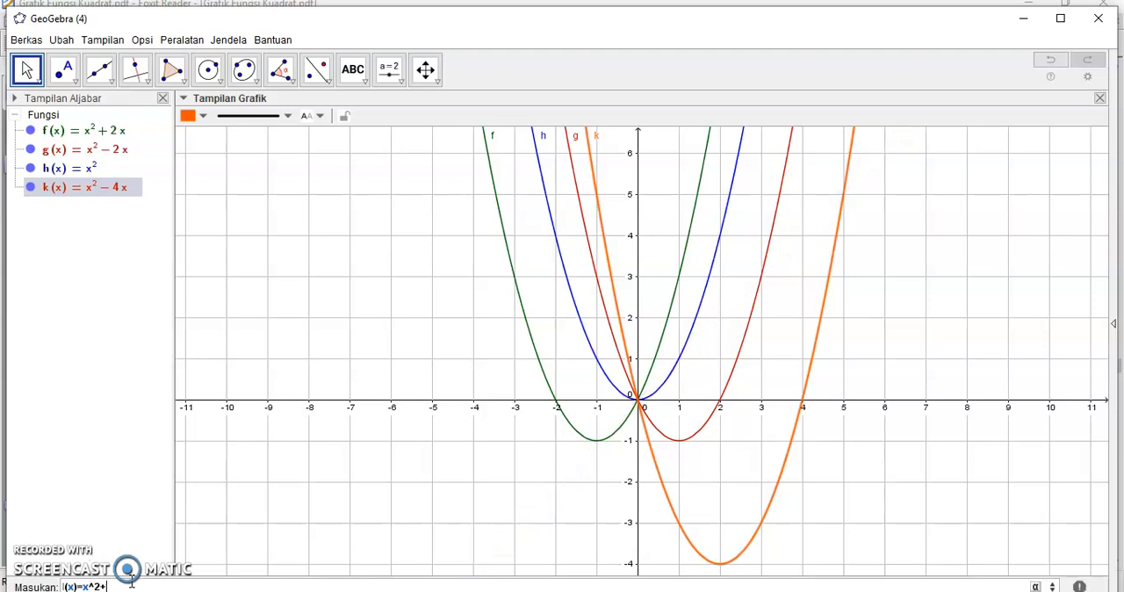
key(Return)
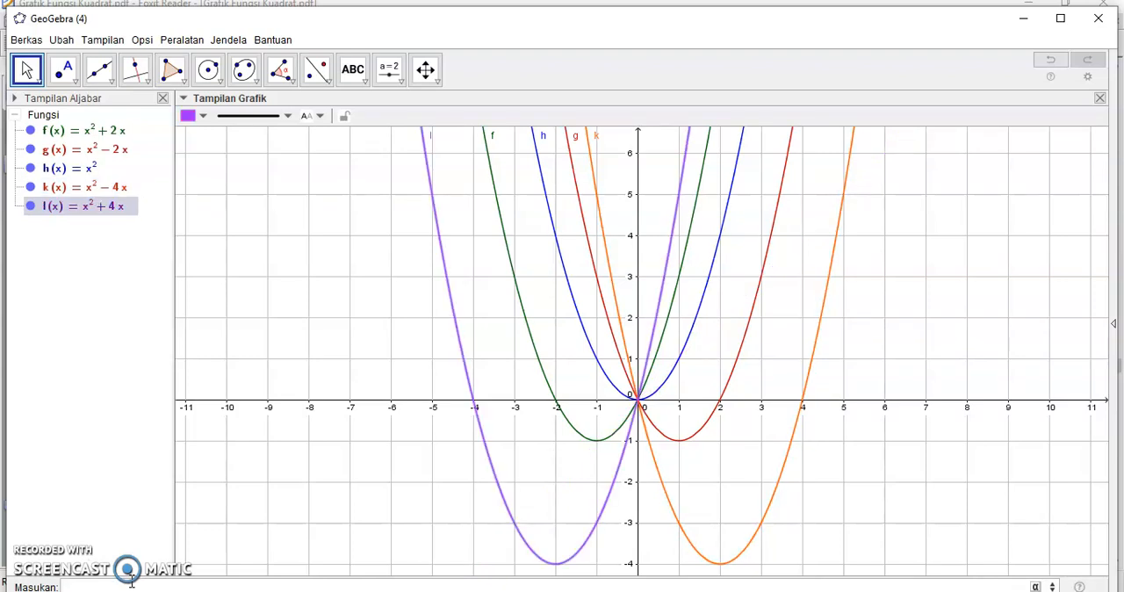
drag(948, 499, 896, 334)
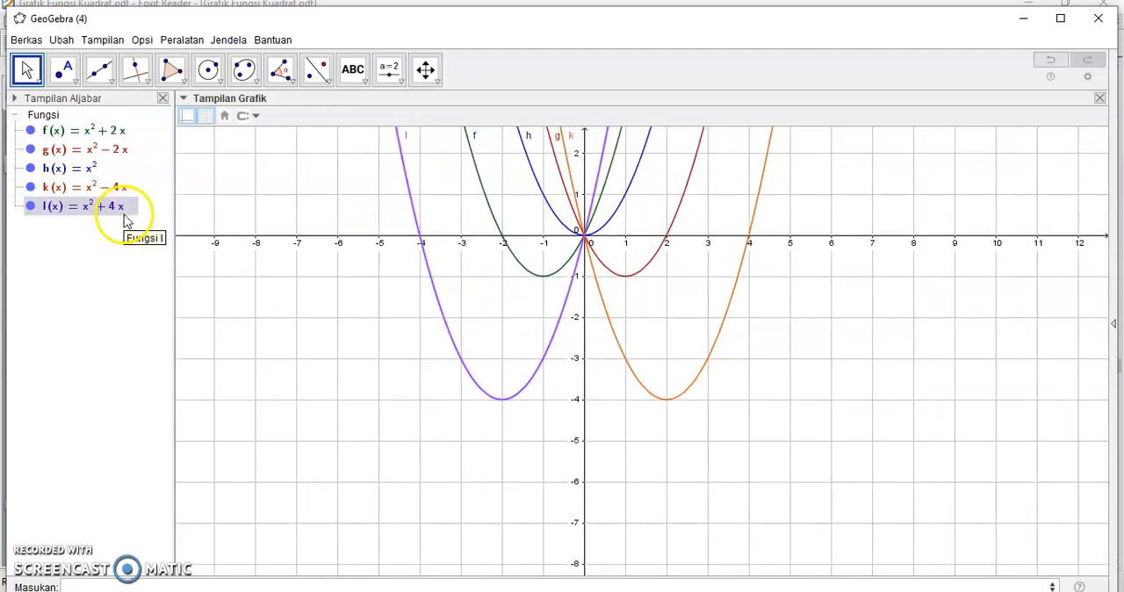